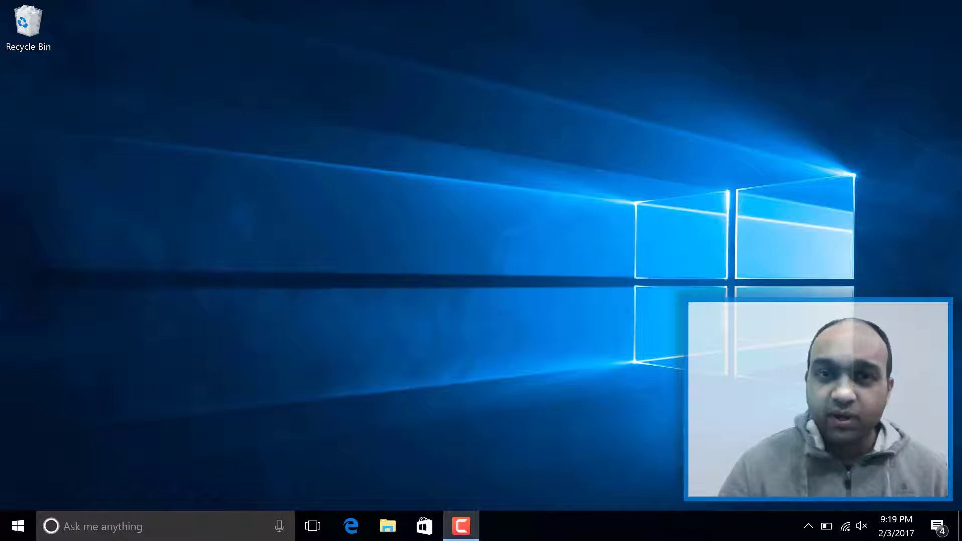
Load living-in-usa.com/windowsbetternow in Edge and scroll down to the Shutup 10 and Ninite links
click(354, 527)
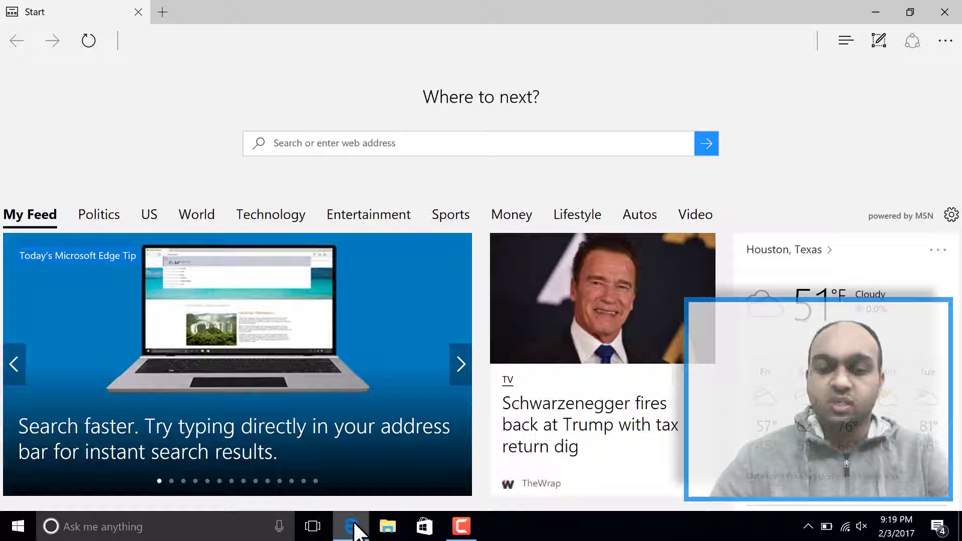
text(living-in-usa.com/)
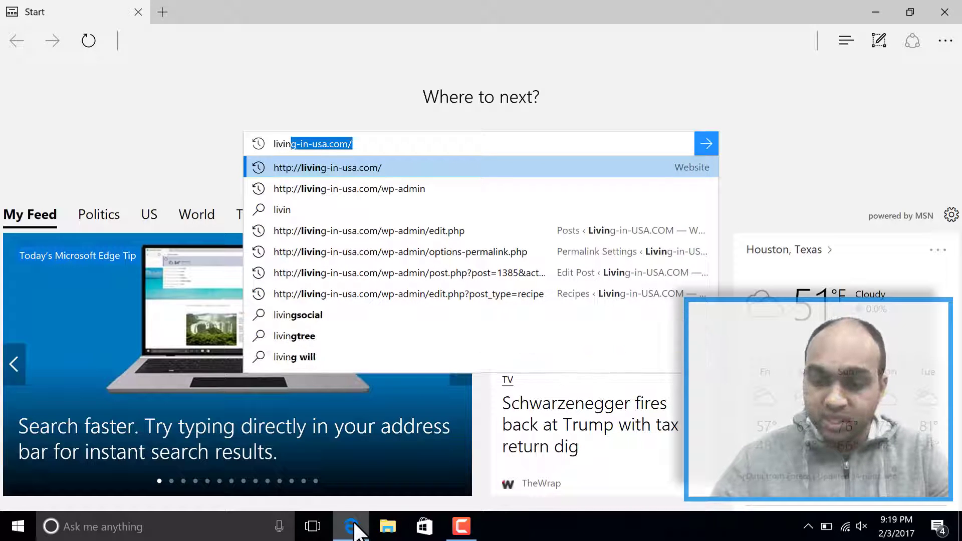
key(End)
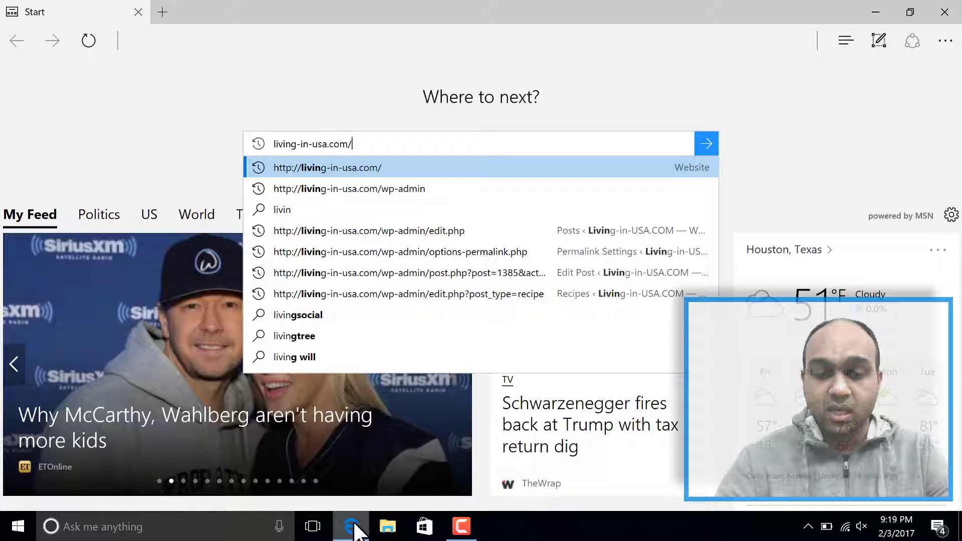
text(windo)
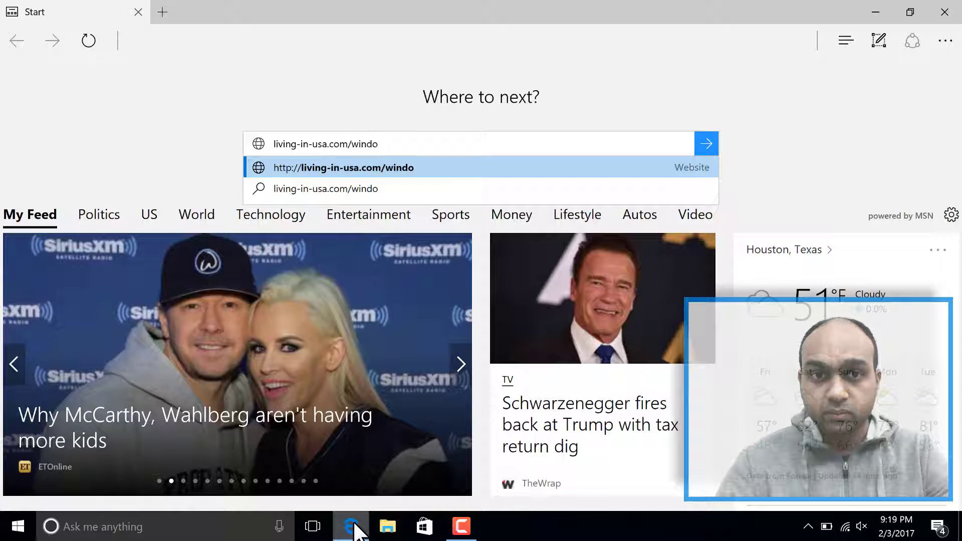
text(ws)
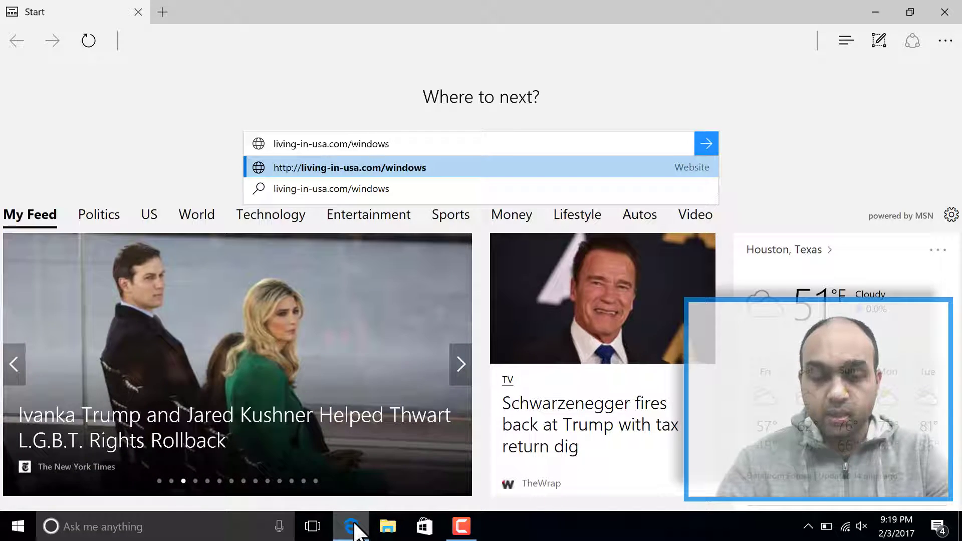
text(bettern)
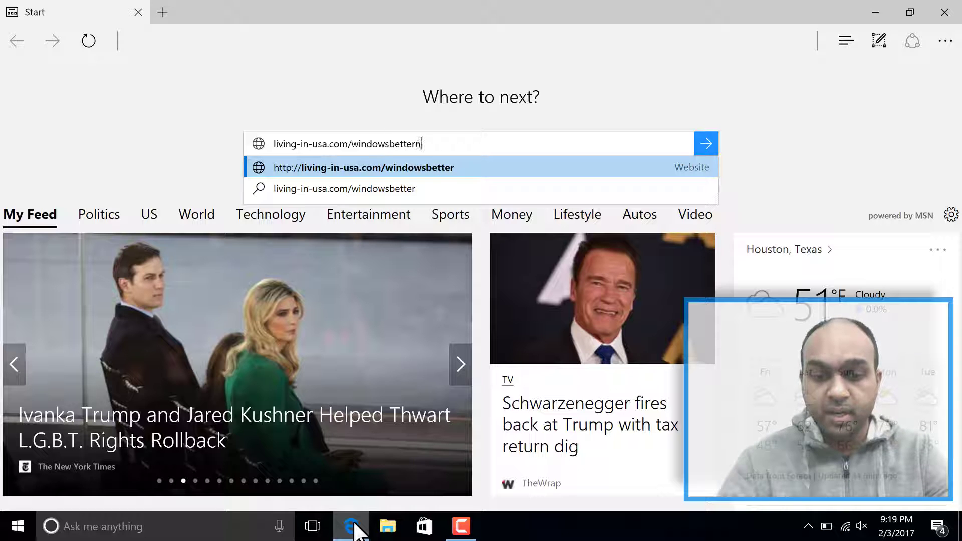
text(ow)
key(Return)
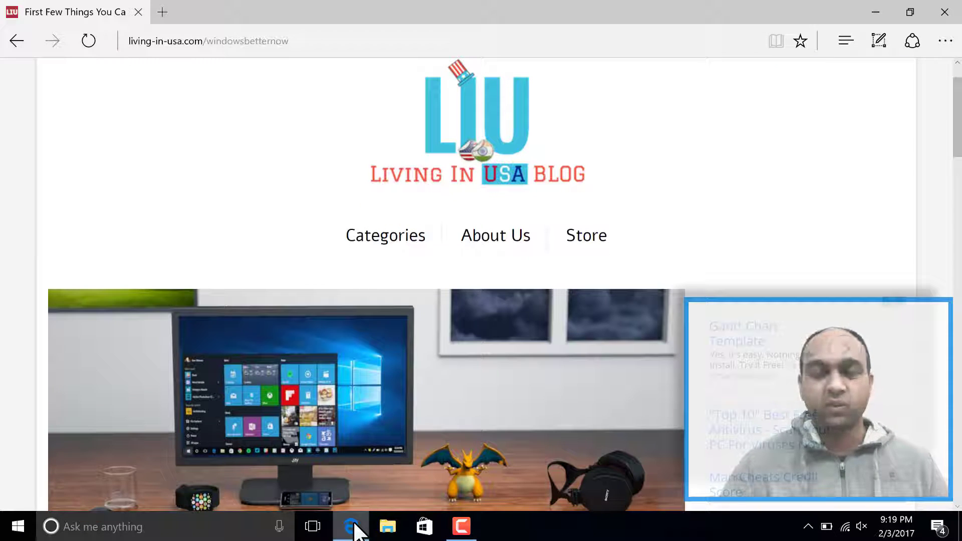
key(Down)
key(Down)
key(Down)
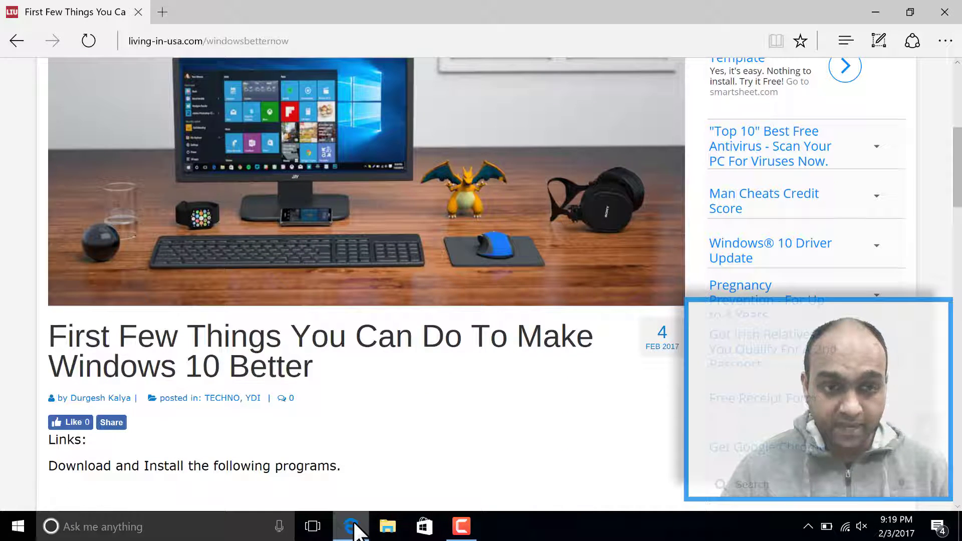
key(Down)
key(Down)
key(Down)
key(Down)
key(Down)
key(Down)
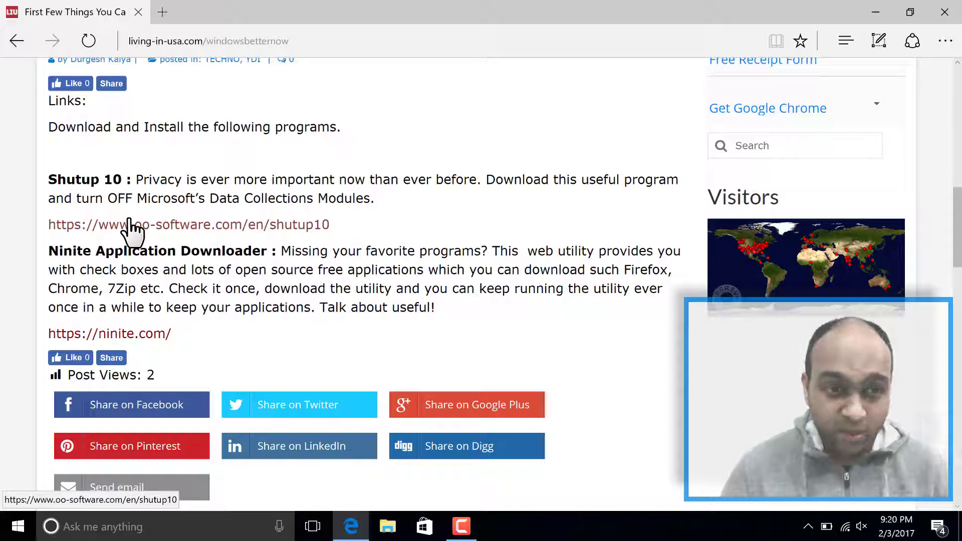
Download OOSU10.exe from the O&O ShutUp10 page linked in the article
click(166, 225)
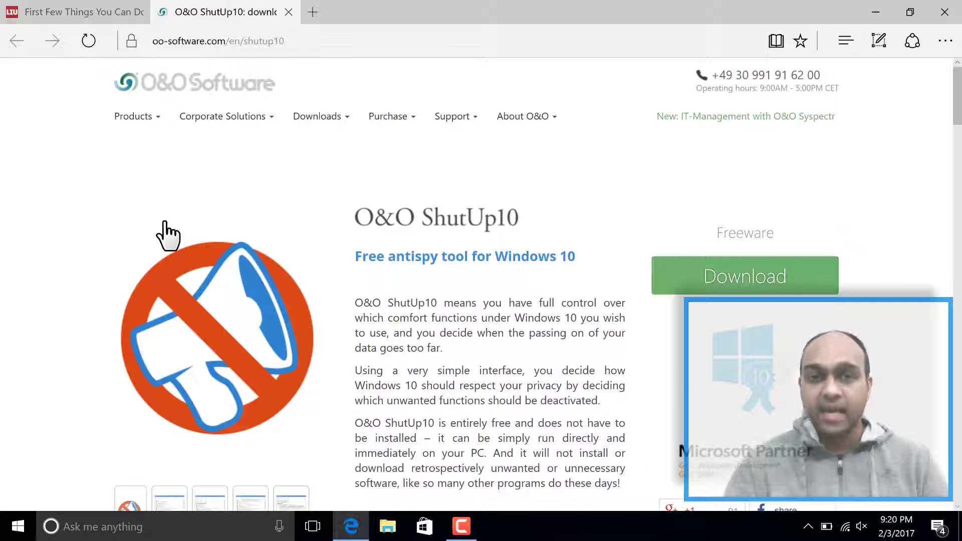
click(750, 281)
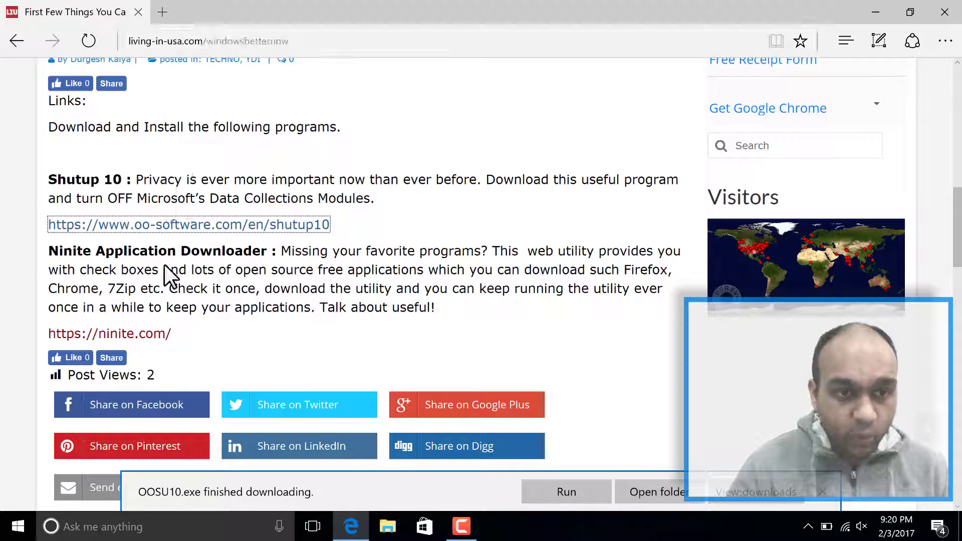
Open ninite.com from the article link and scroll to the app picker
click(130, 337)
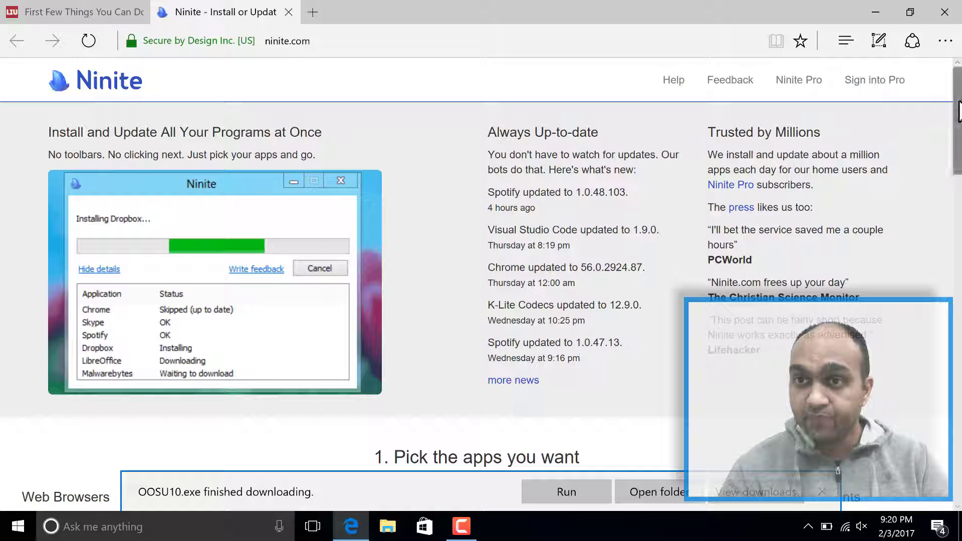
scroll(956, 146, down, 4)
drag(960, 155, 959, 185)
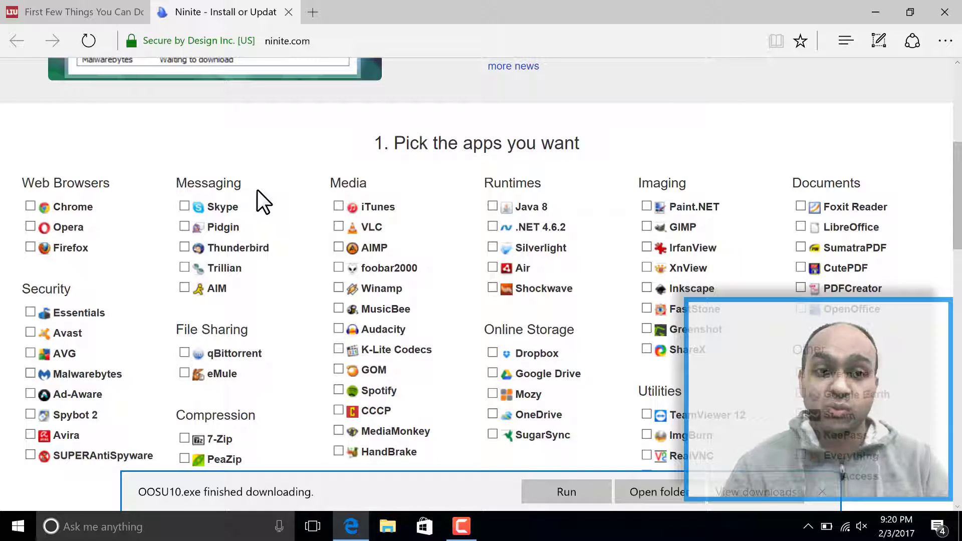
Tick Chrome, Malwarebytes, 7-Zip and VLC for the custom installer
click(31, 204)
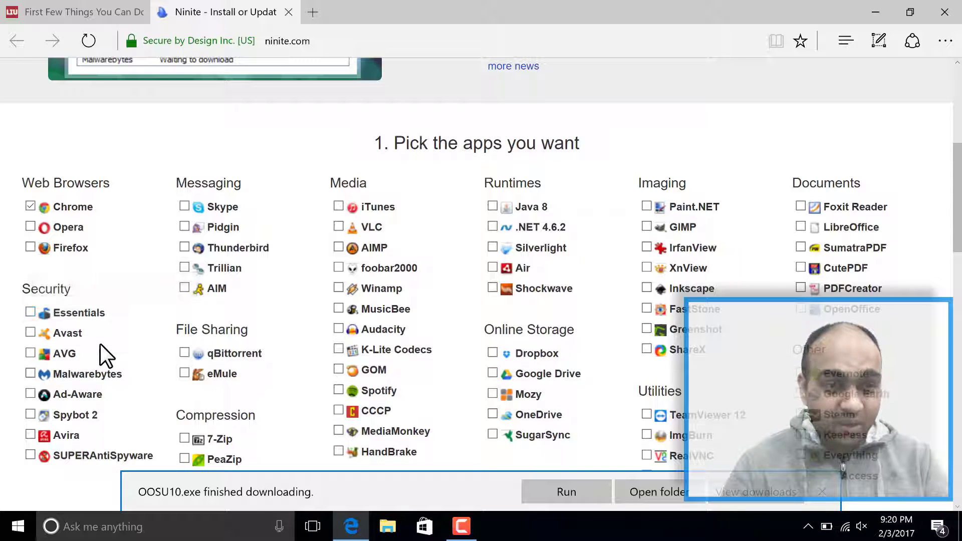
click(29, 373)
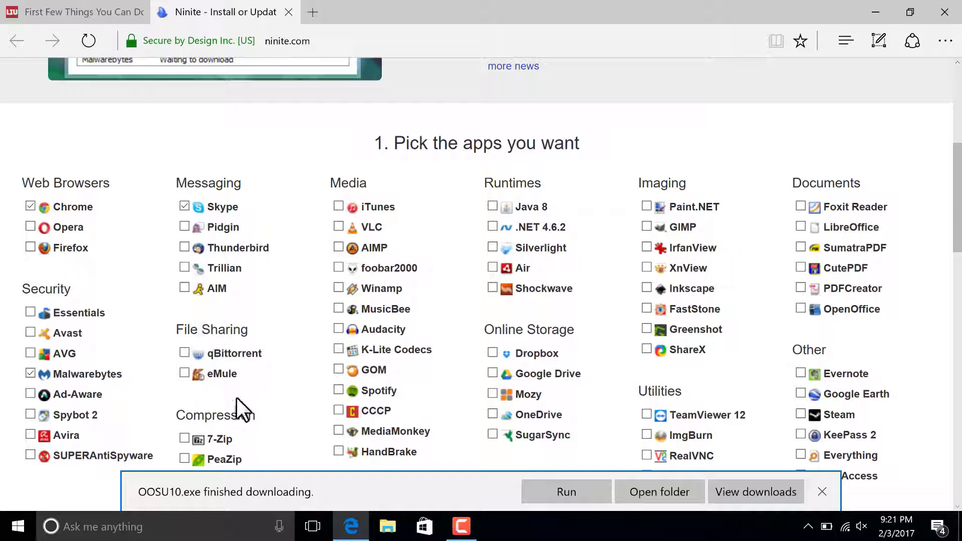
scroll(467, 291, down, 4)
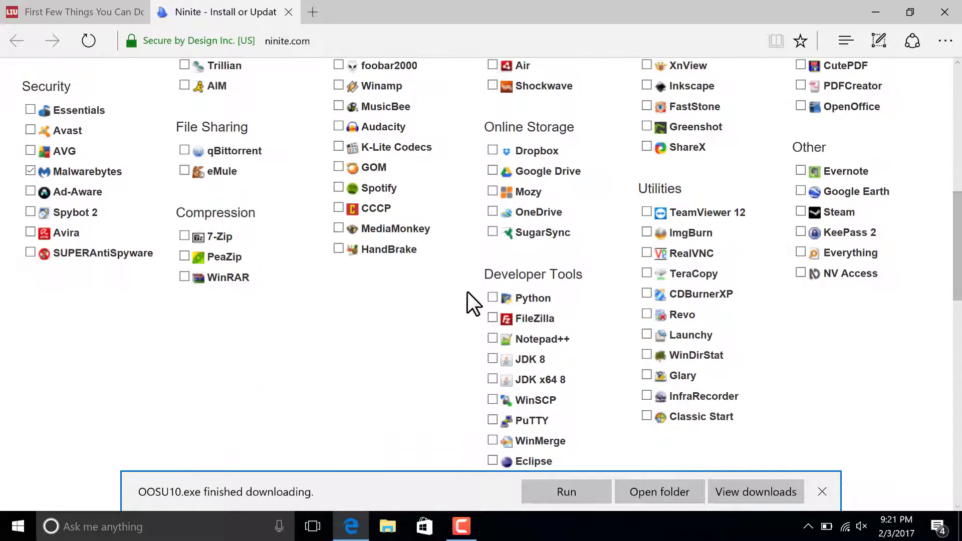
click(184, 236)
scroll(185, 237, up, 3)
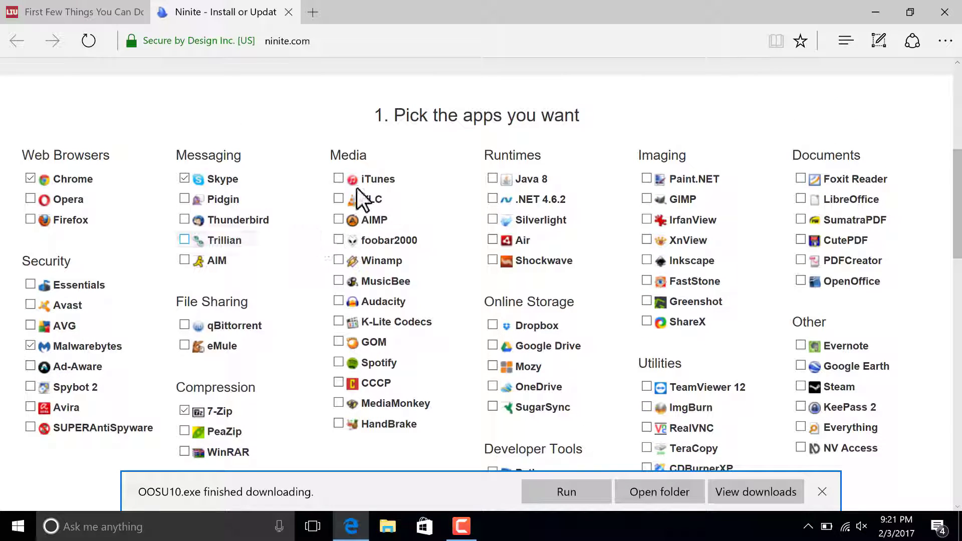
click(341, 197)
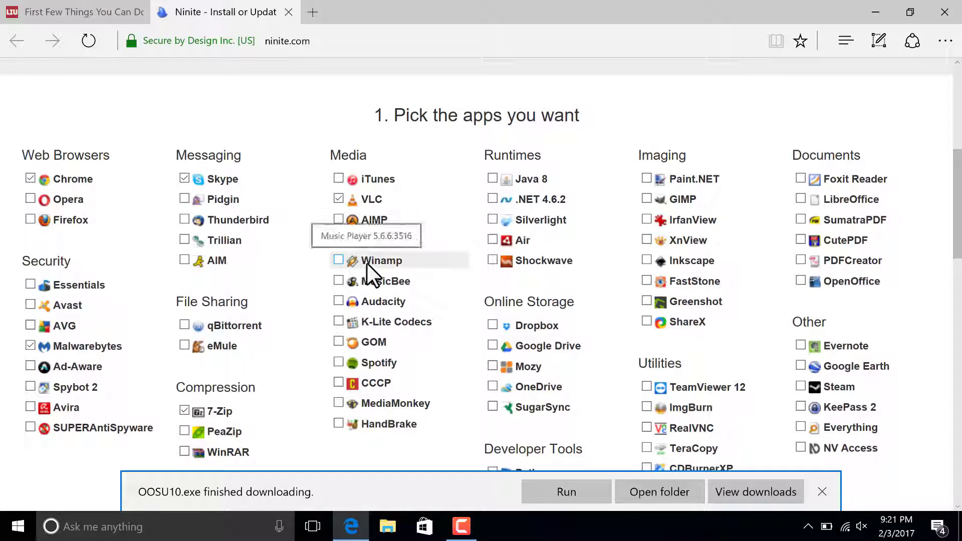
scroll(957, 245, down, 2)
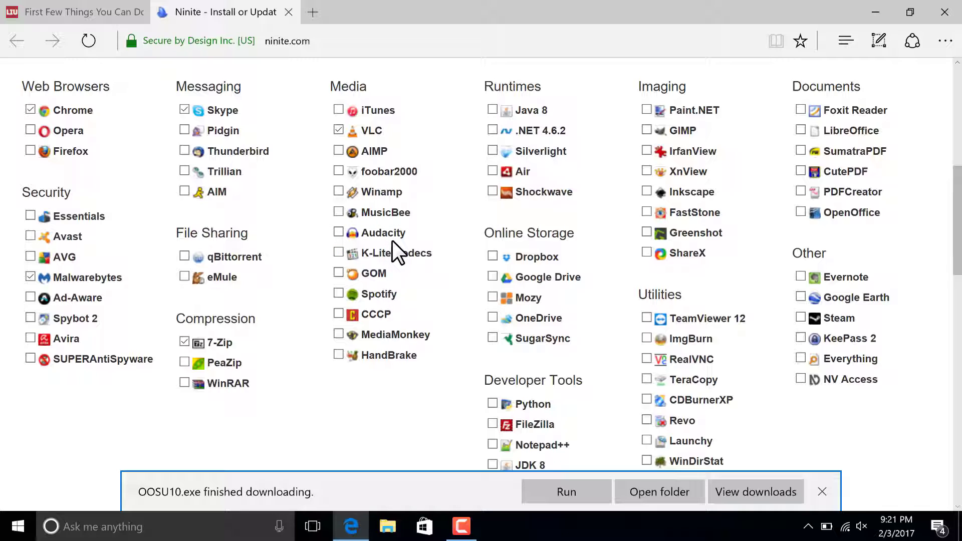
Add Java 8, .NET 4.6.2, Silverlight, Air, Shockwave and Google Drive to the selection
click(493, 109)
click(492, 131)
click(491, 151)
click(491, 172)
click(491, 192)
scroll(651, 165, down, 3)
click(493, 152)
Add IrfanView and SumatraPDF to the selection
scroll(693, 196, down, 4)
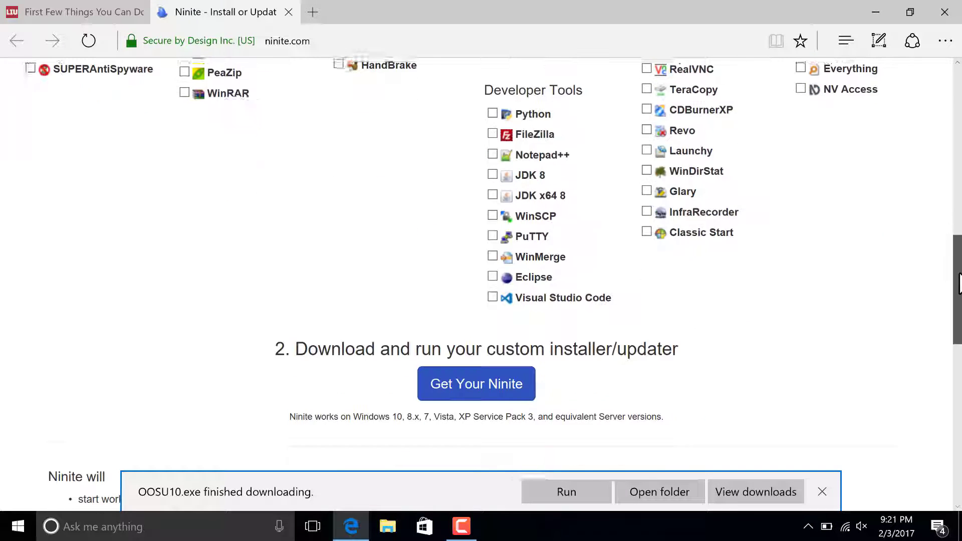
scroll(694, 195, up, 2)
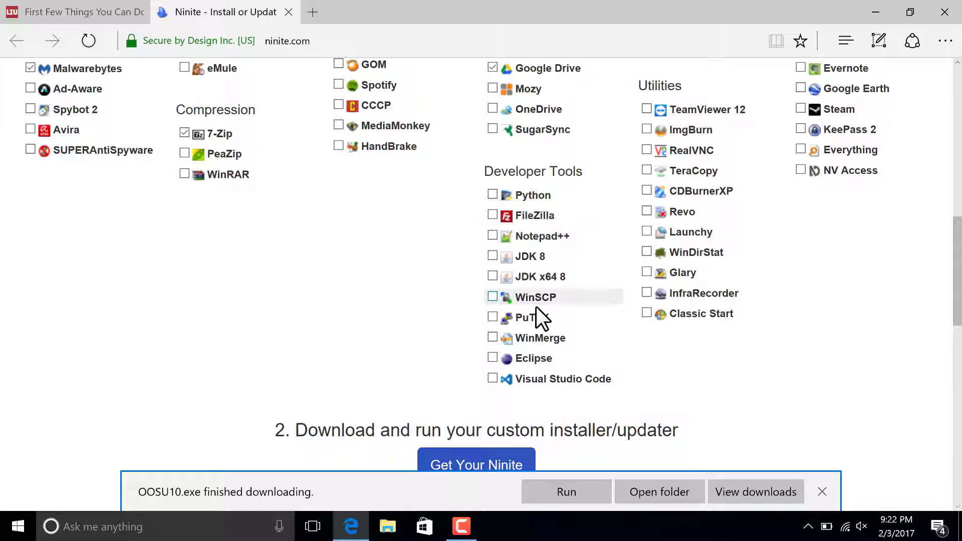
scroll(536, 311, up, 5)
click(691, 194)
click(646, 173)
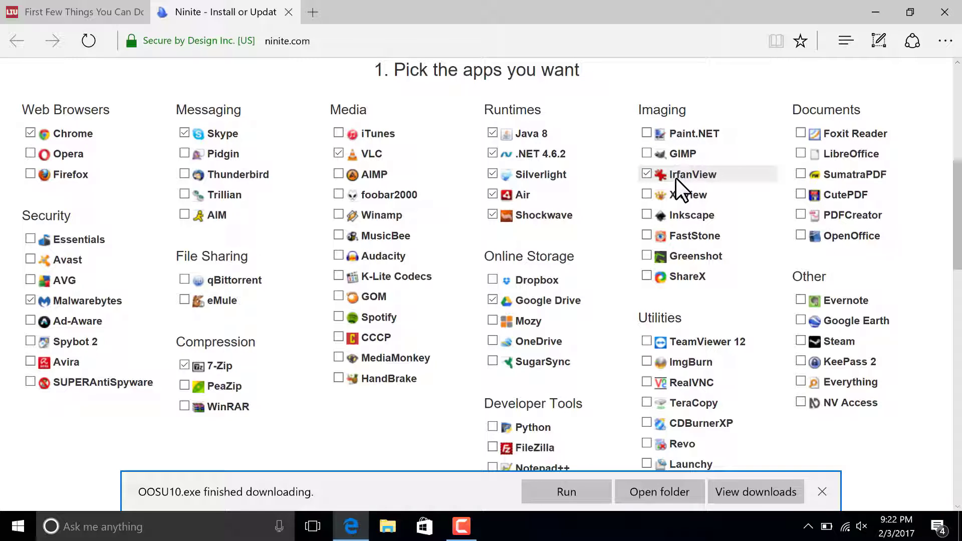
click(904, 173)
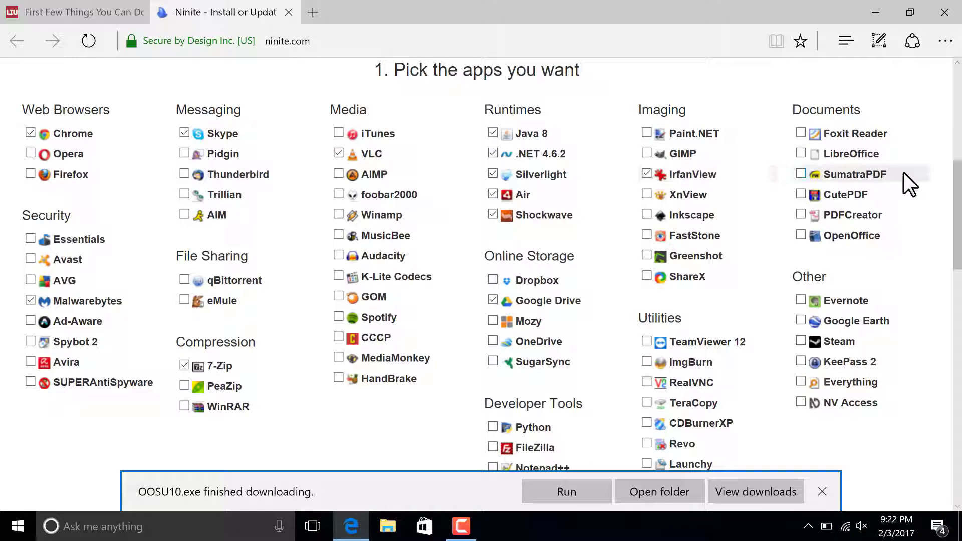
Add TeraCopy and Classic Start under Utilities and scroll down the page
scroll(954, 216, down, 3)
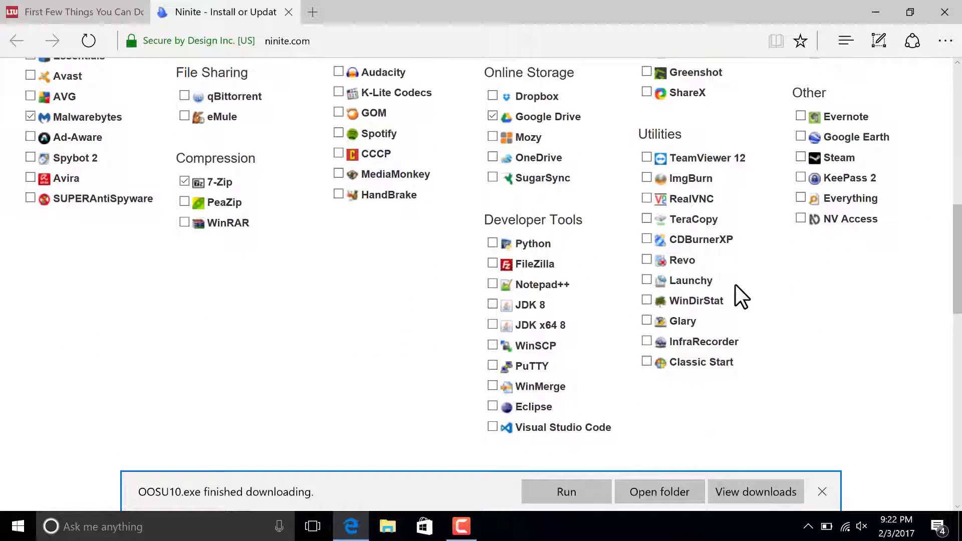
click(645, 221)
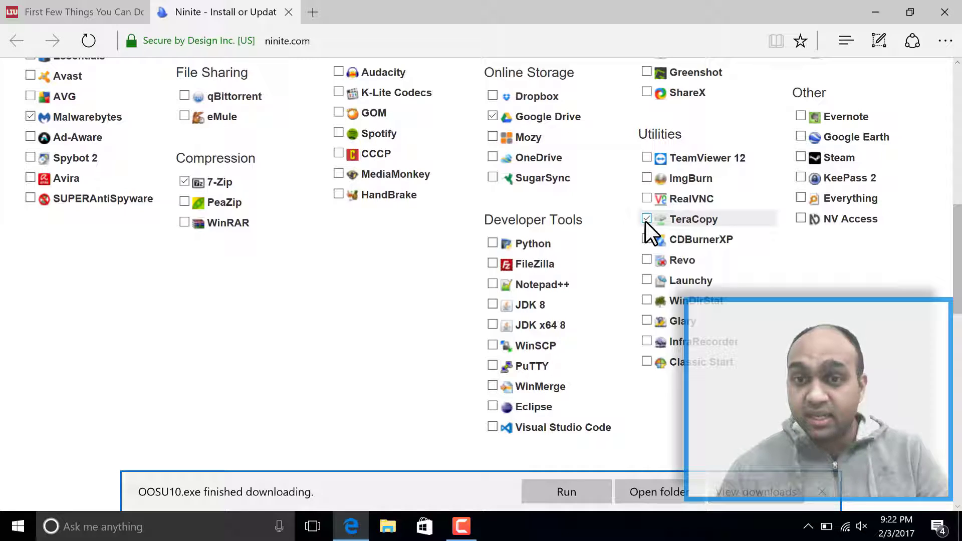
click(647, 361)
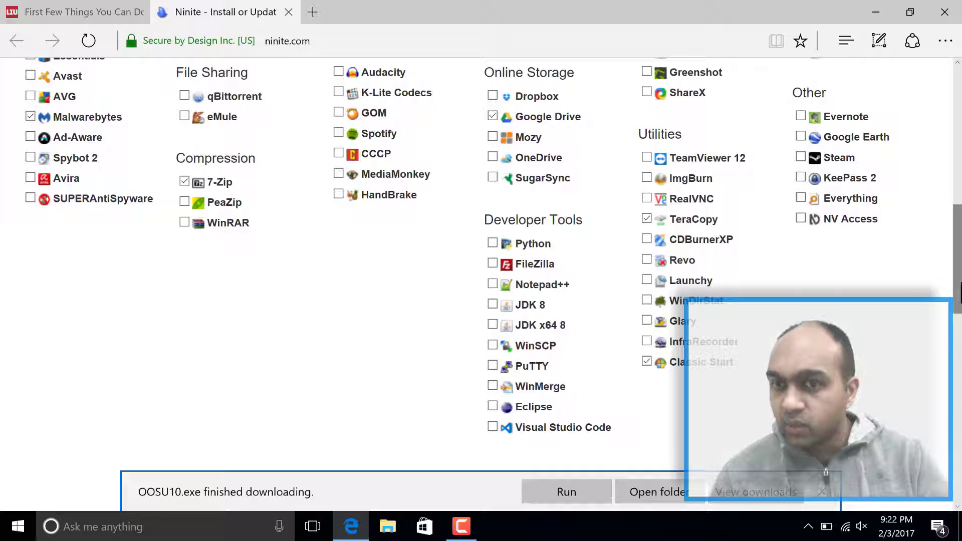
scroll(959, 301, up, 3)
scroll(481, 261, up, 1)
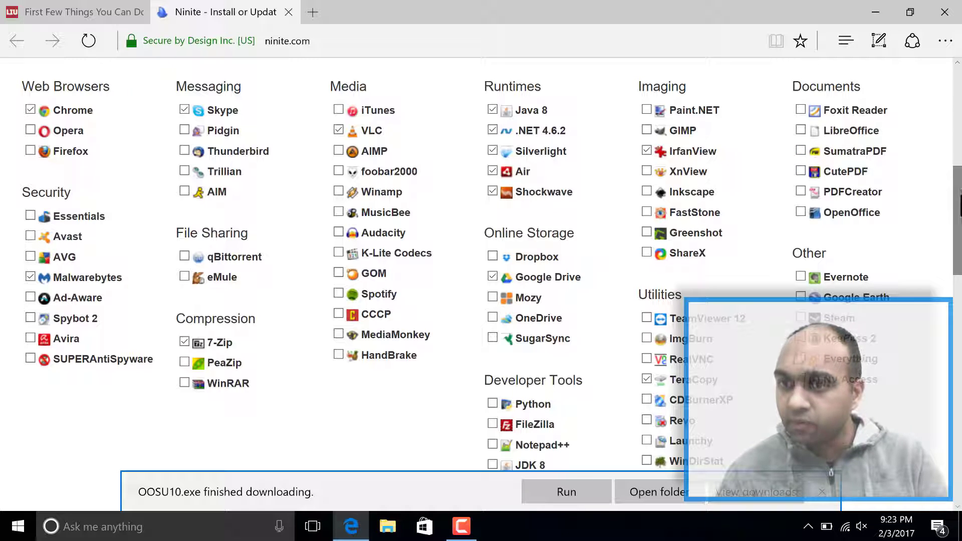
scroll(955, 216, down, 2)
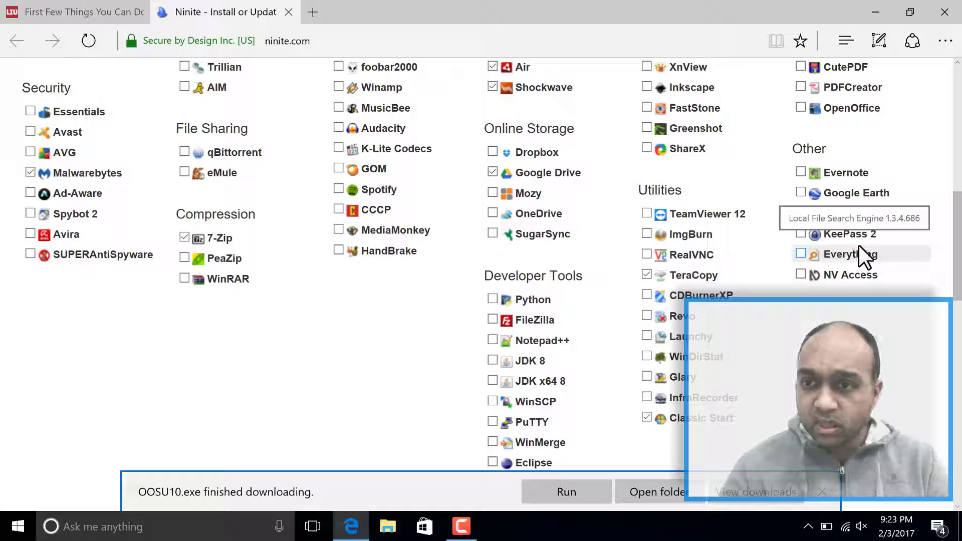
drag(958, 265, 959, 326)
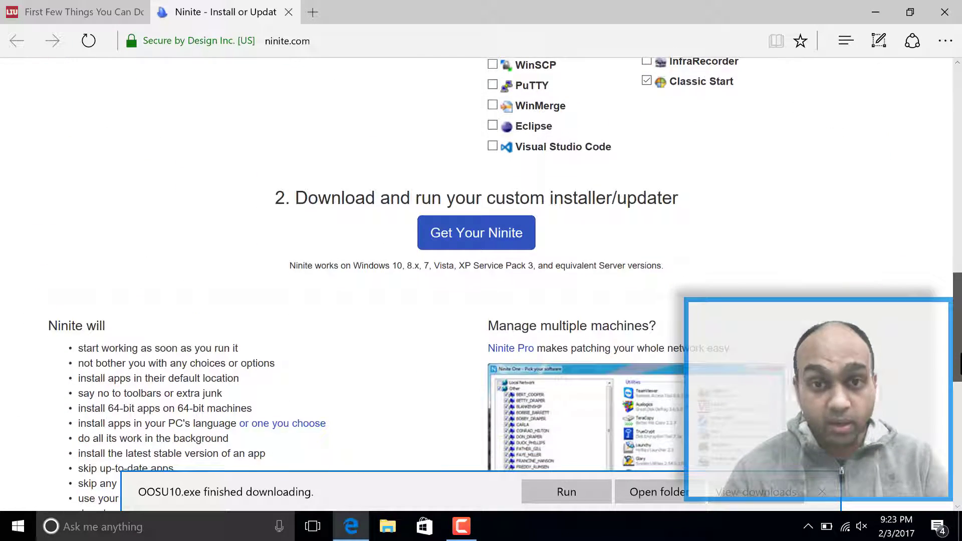
Generate the custom Ninite installer and save the downloaded file
click(482, 235)
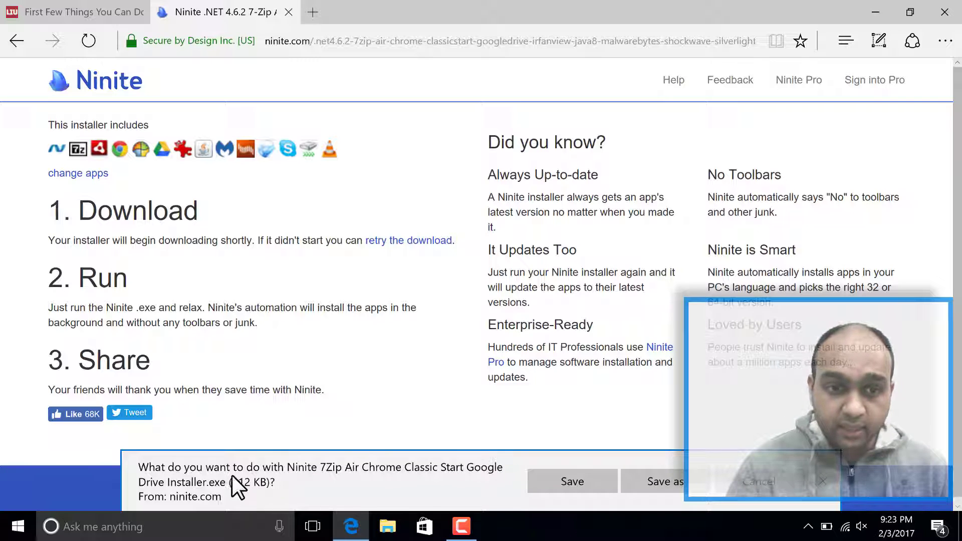
click(571, 481)
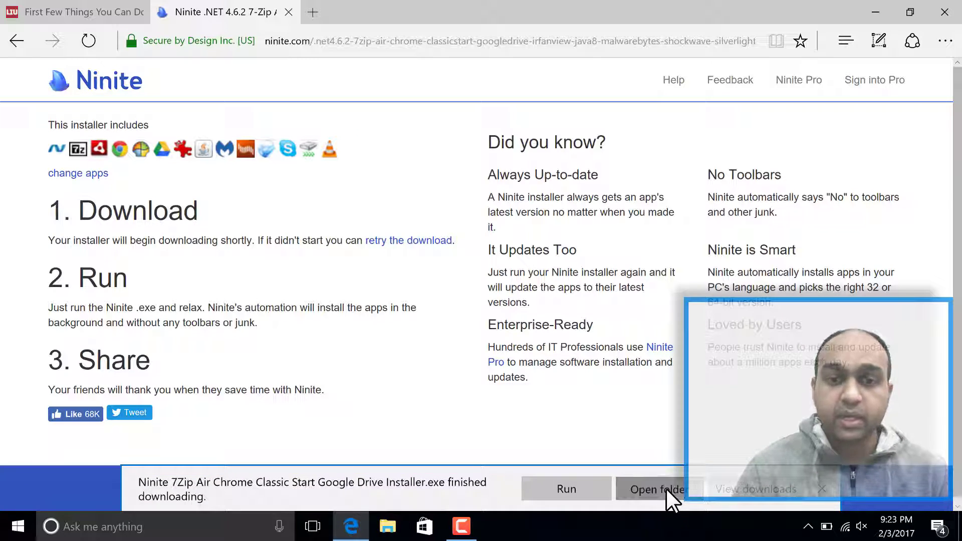
Rename the downloaded Ninite installer to 'Ninite Utility' in the Downloads folder
click(665, 488)
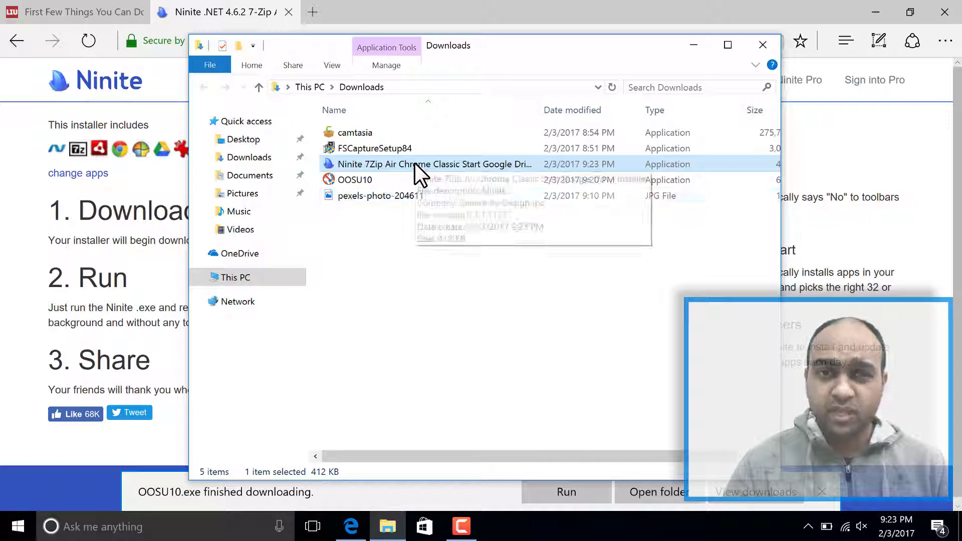
key(F2)
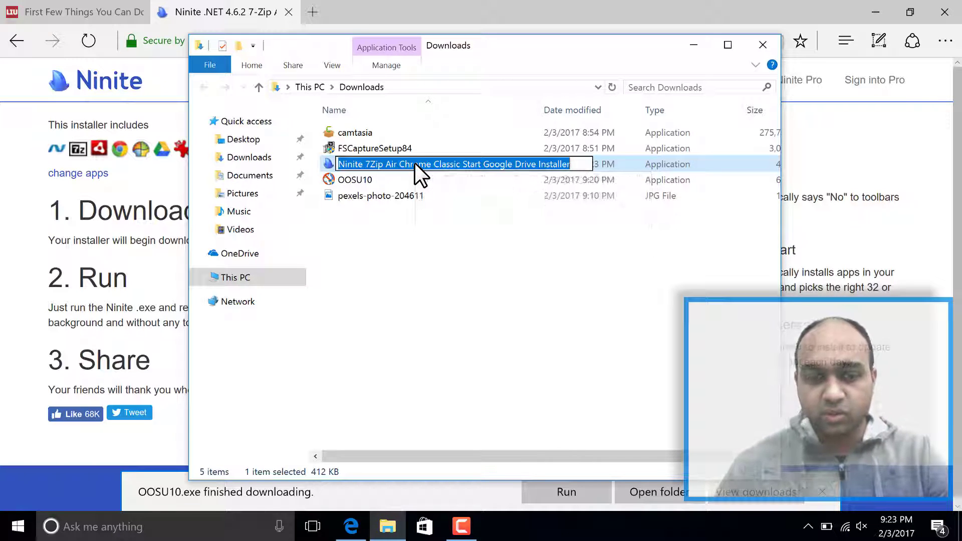
text(Nin)
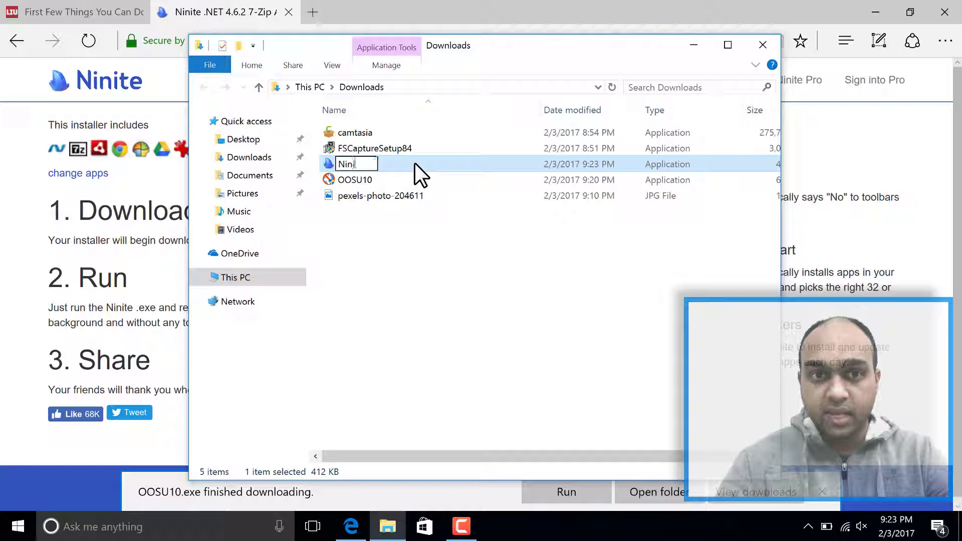
text(ite Utility)
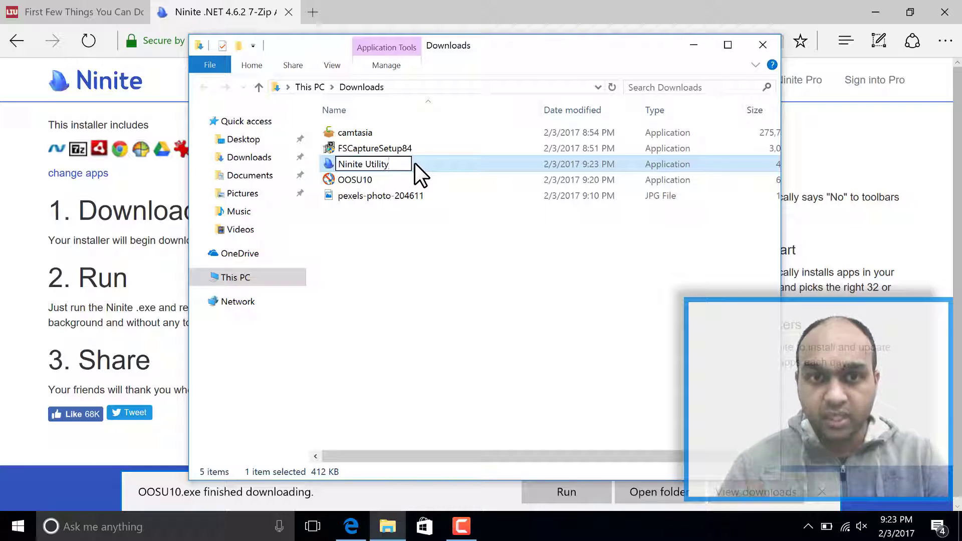
click(329, 166)
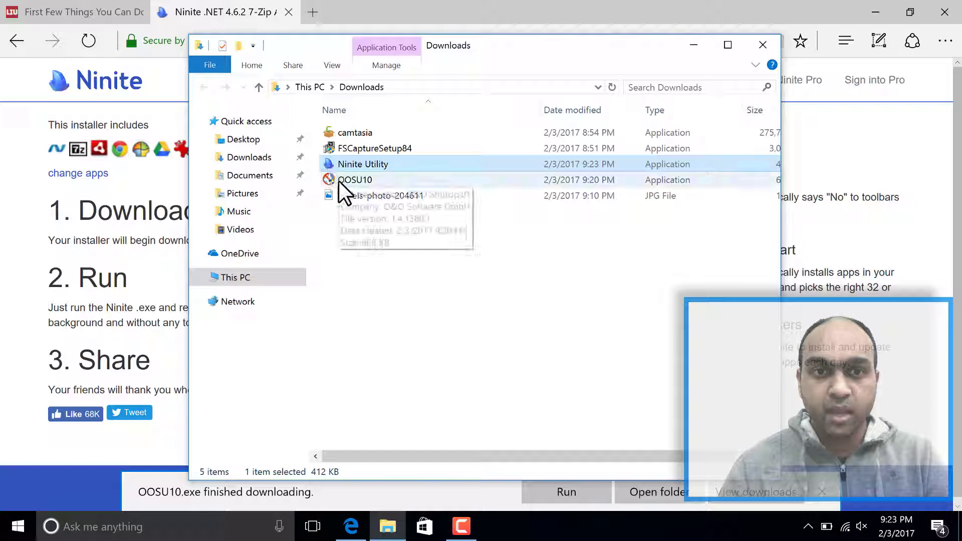
Move Ninite Utility and OOSU10 to the Desktop and close the Downloads window
drag(324, 164, 229, 140)
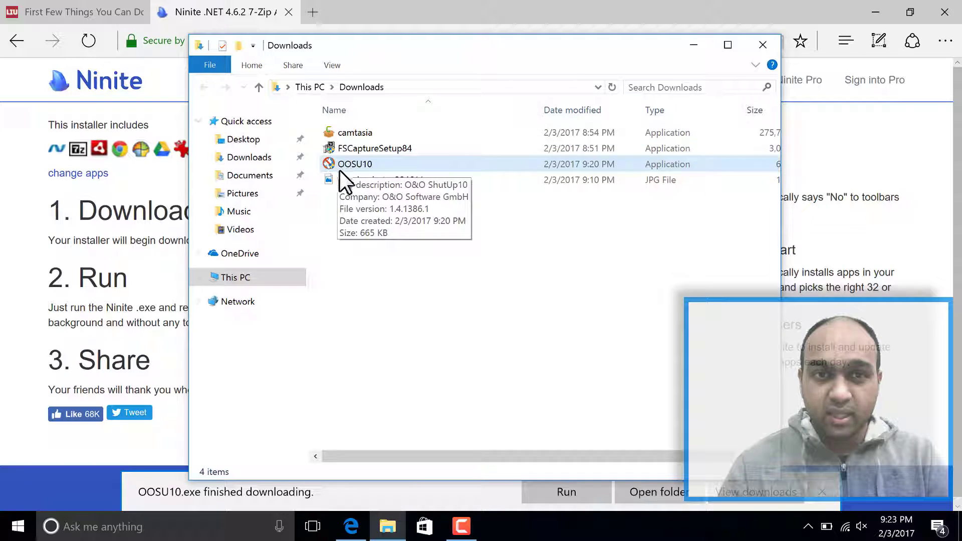
click(339, 169)
click(329, 162)
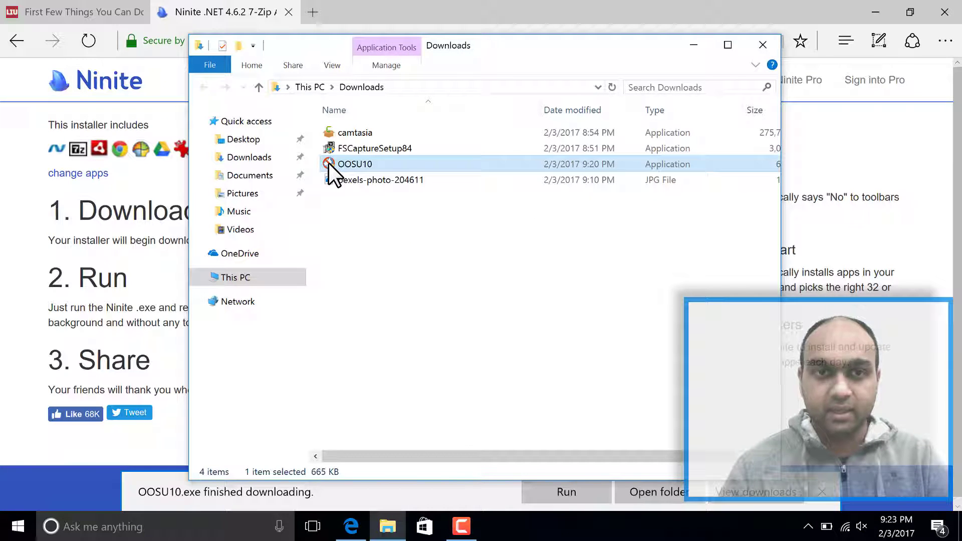
drag(328, 162, 232, 138)
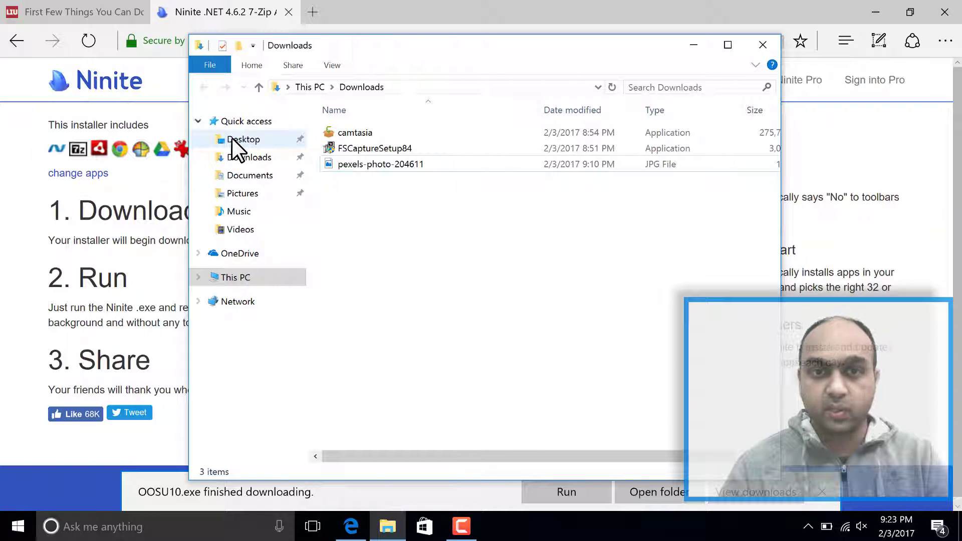
click(763, 44)
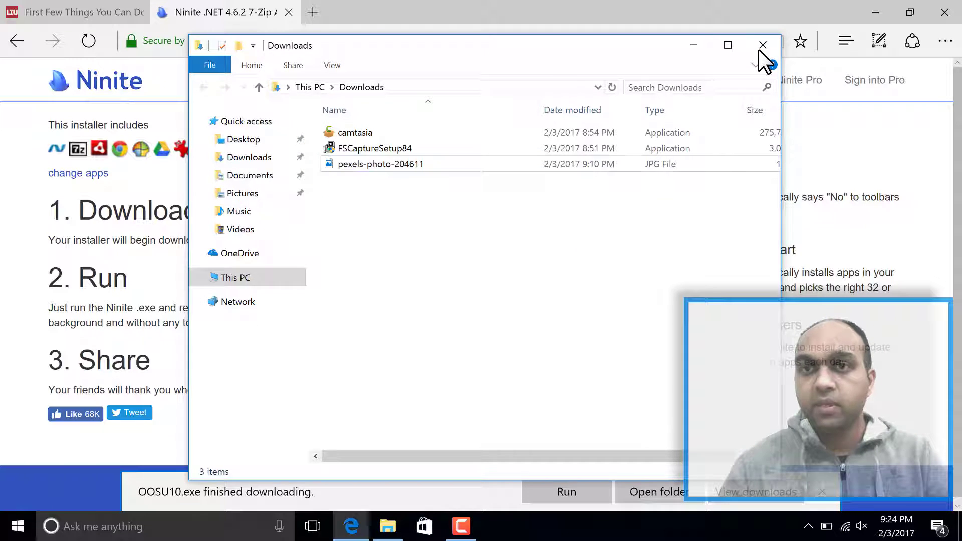
Close Edge's Ninite tab and then the browser window, declining the close-all-tabs prompt
click(959, 14)
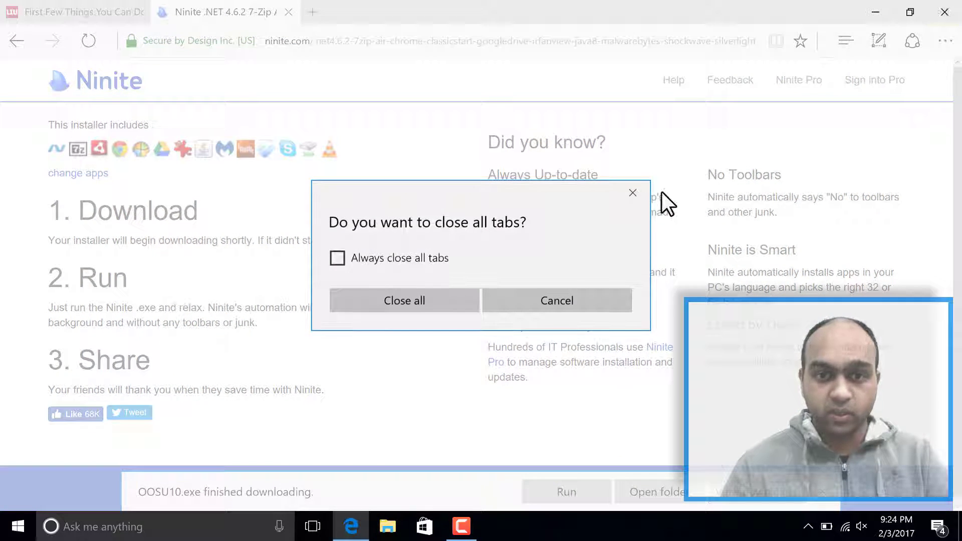
click(554, 300)
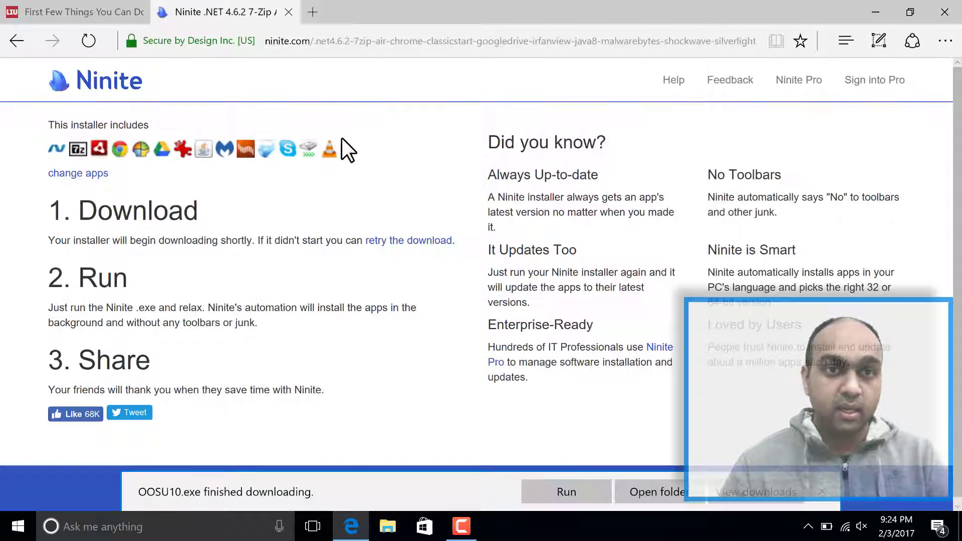
click(289, 13)
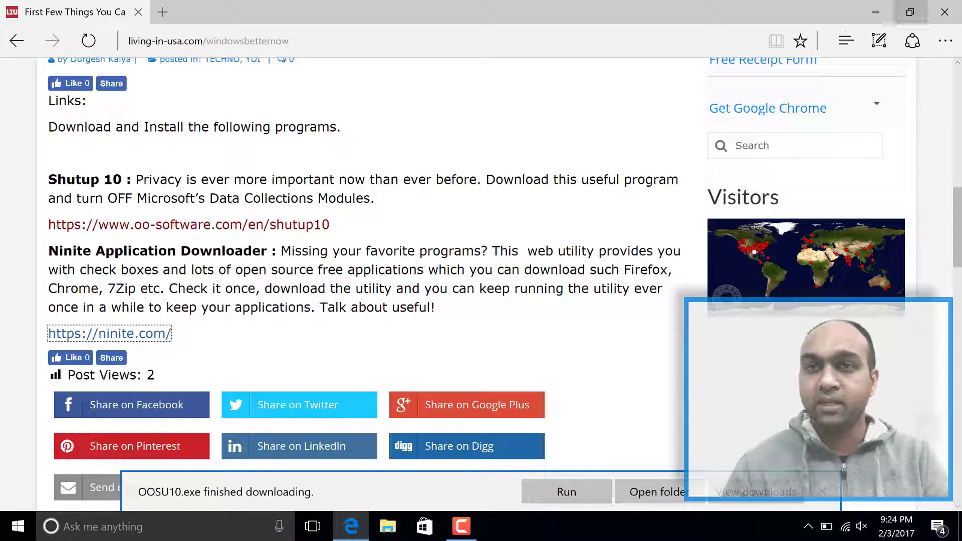
click(944, 12)
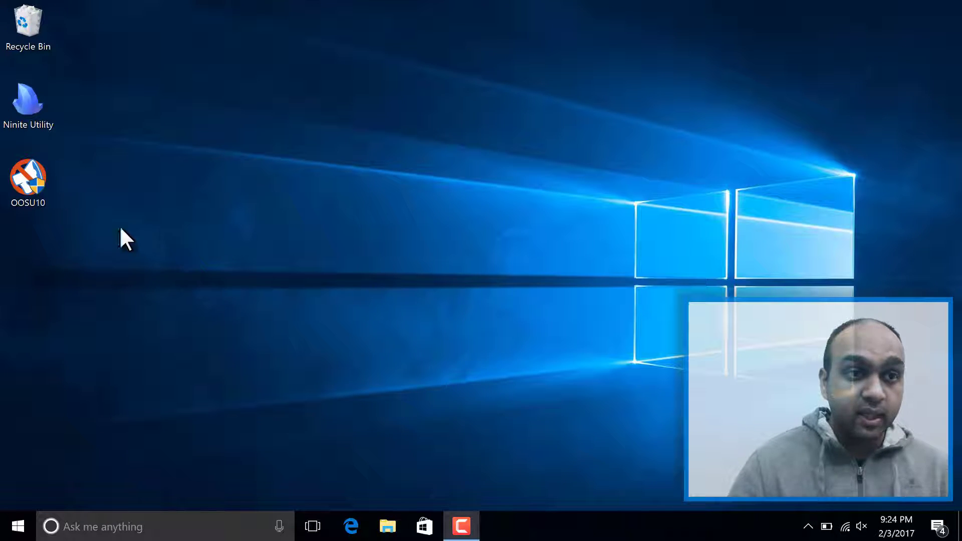
Run Ninite Utility from the desktop and expand its per-app download and install status
double_click(32, 125)
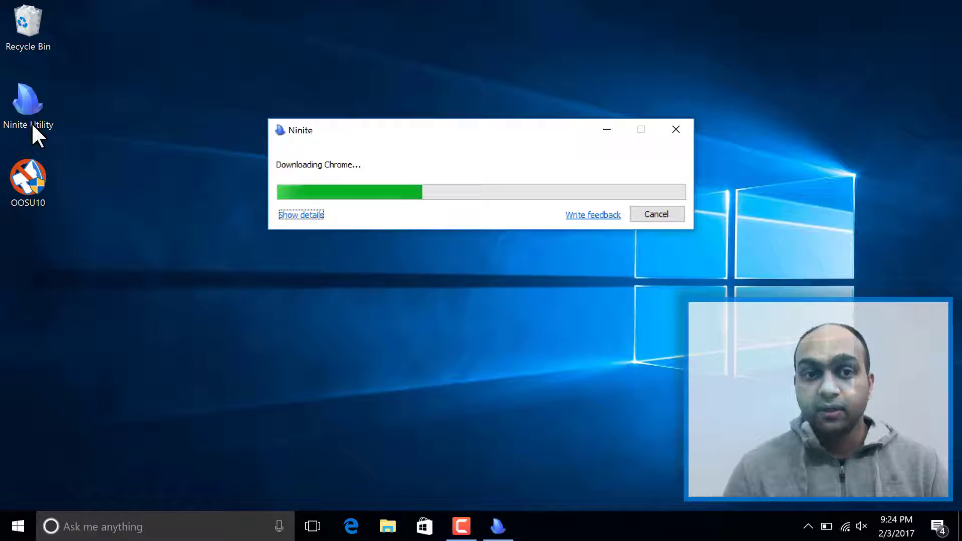
click(288, 214)
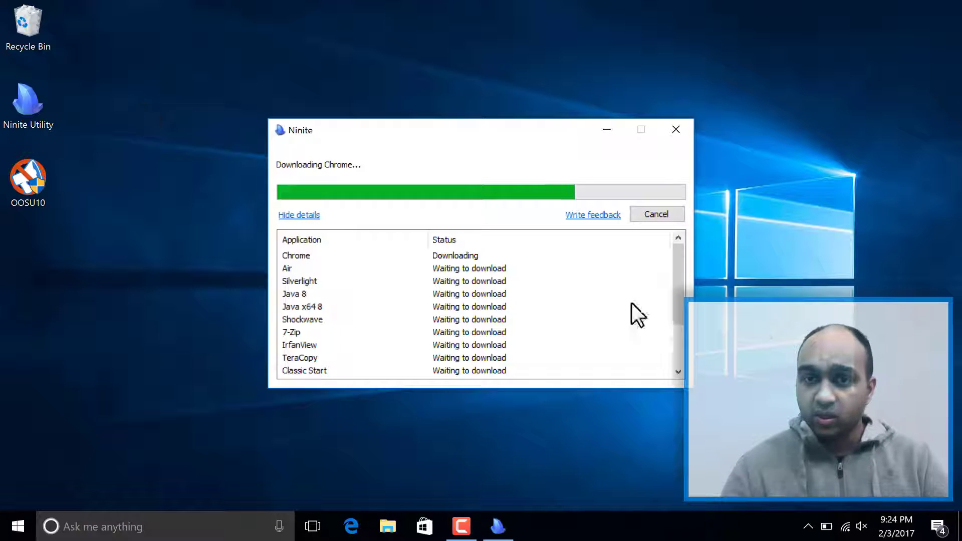
drag(681, 261, 681, 285)
drag(681, 350, 682, 364)
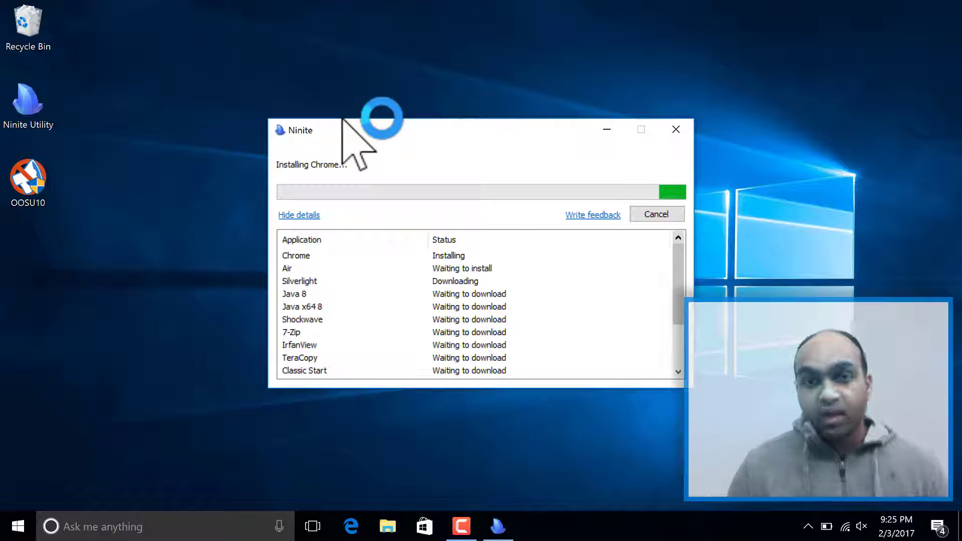
click(342, 120)
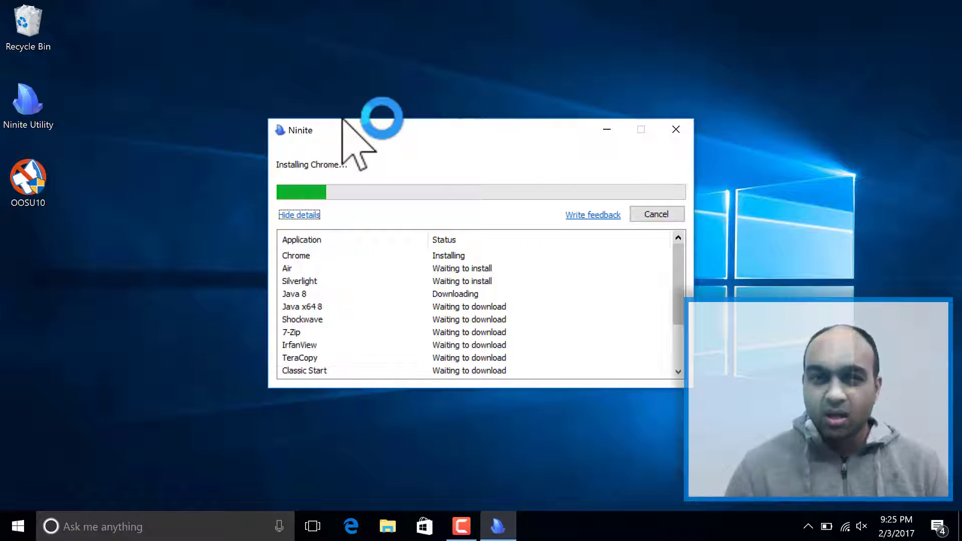
Bring the running Ninite installer forward from the taskbar to check on it
click(466, 537)
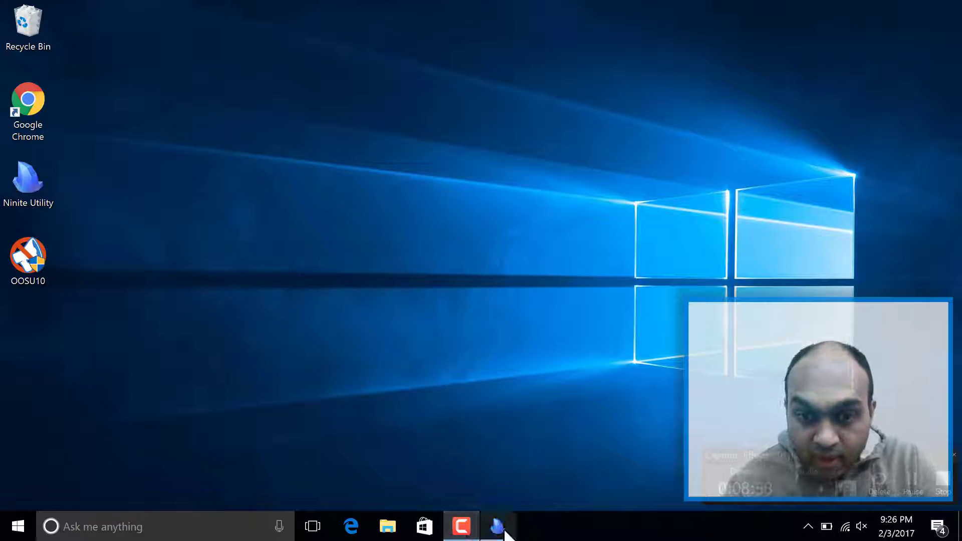
click(504, 531)
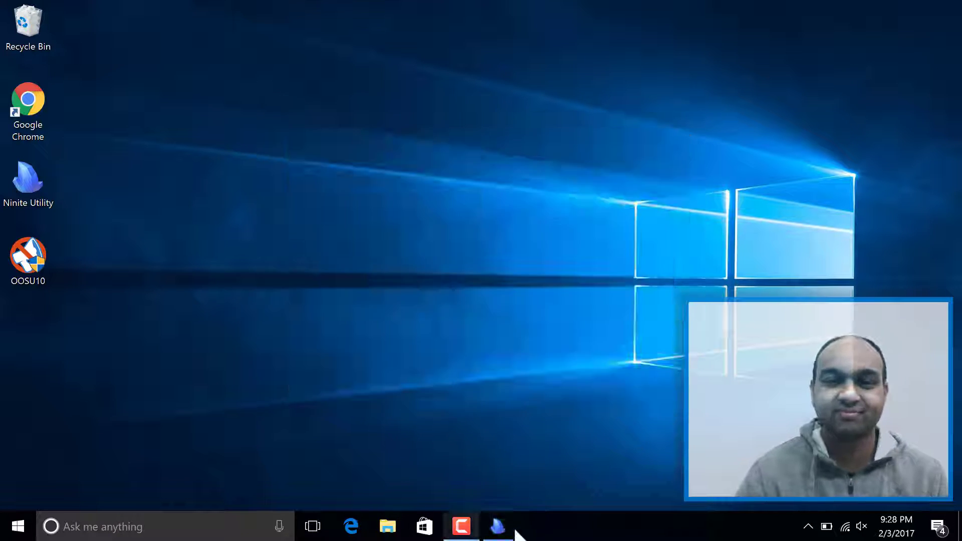
Review Ninite's status list until every app is installed, then close the installer
click(498, 526)
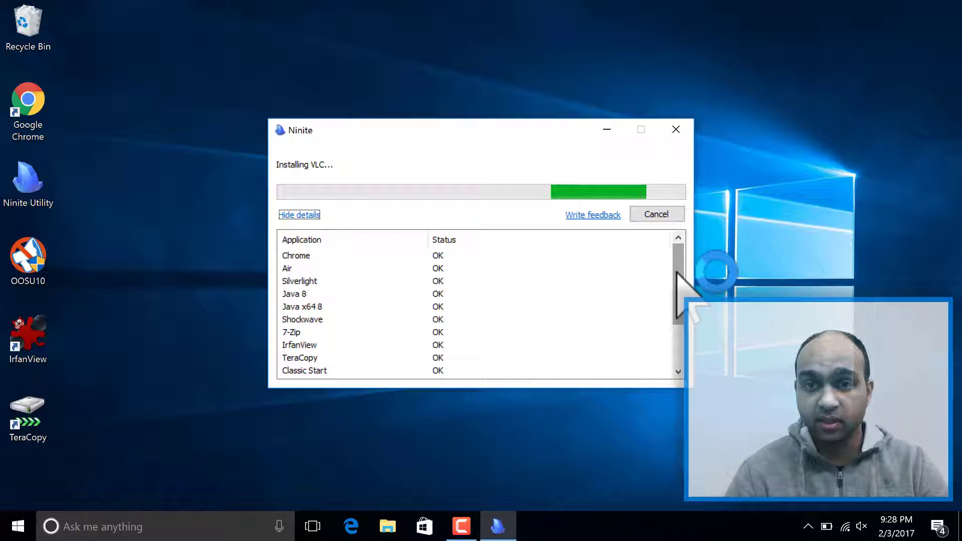
drag(678, 273, 678, 316)
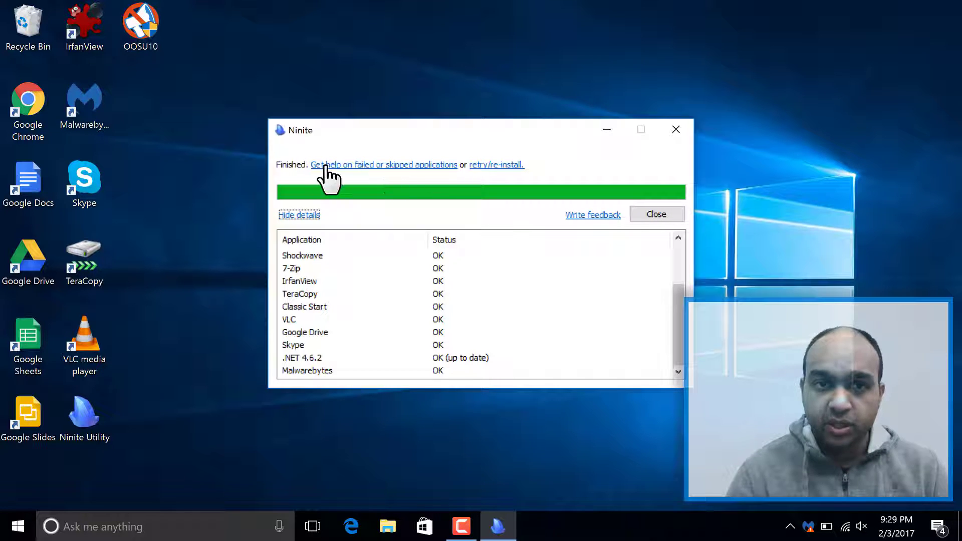
click(669, 211)
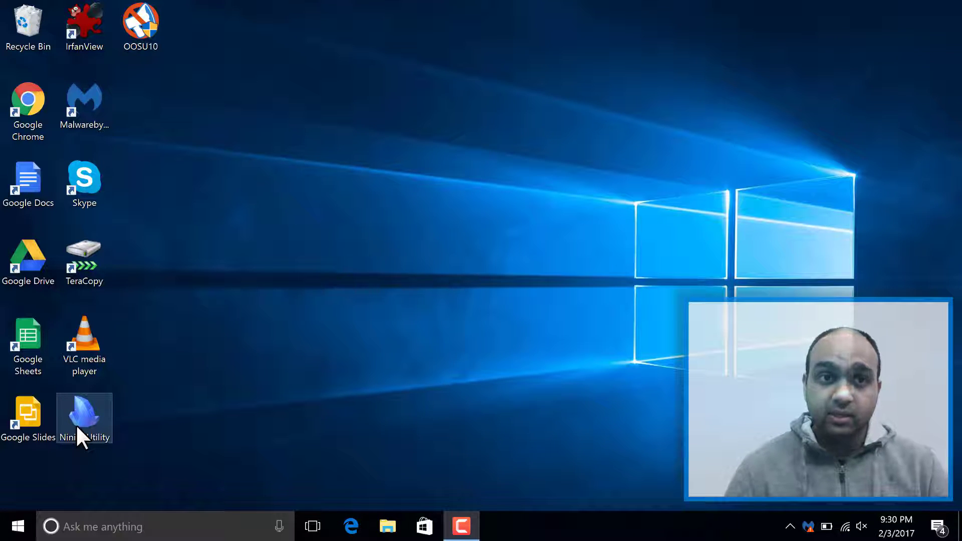
Launch O&O ShutUp10 from the OOSU10 desktop icon with administrator rights
click(128, 20)
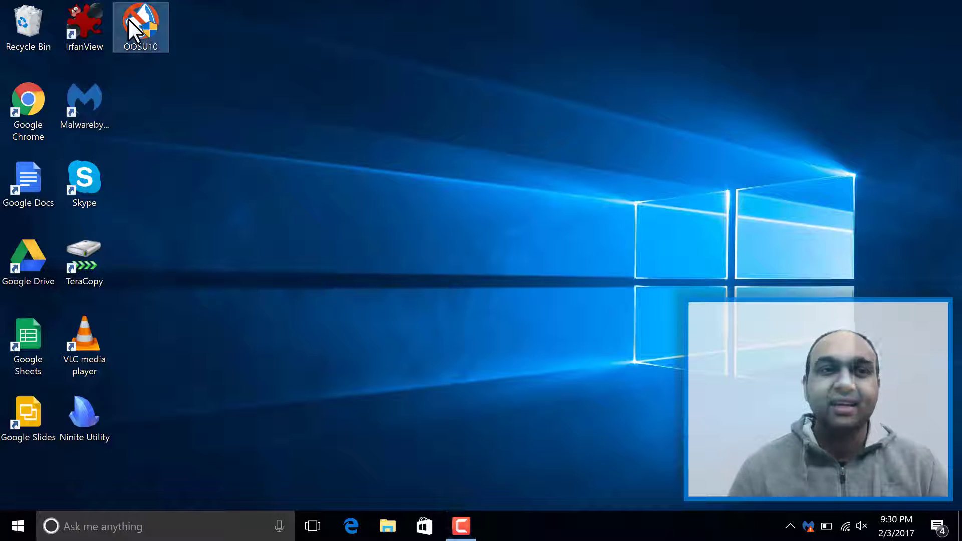
mouse_move(128, 18)
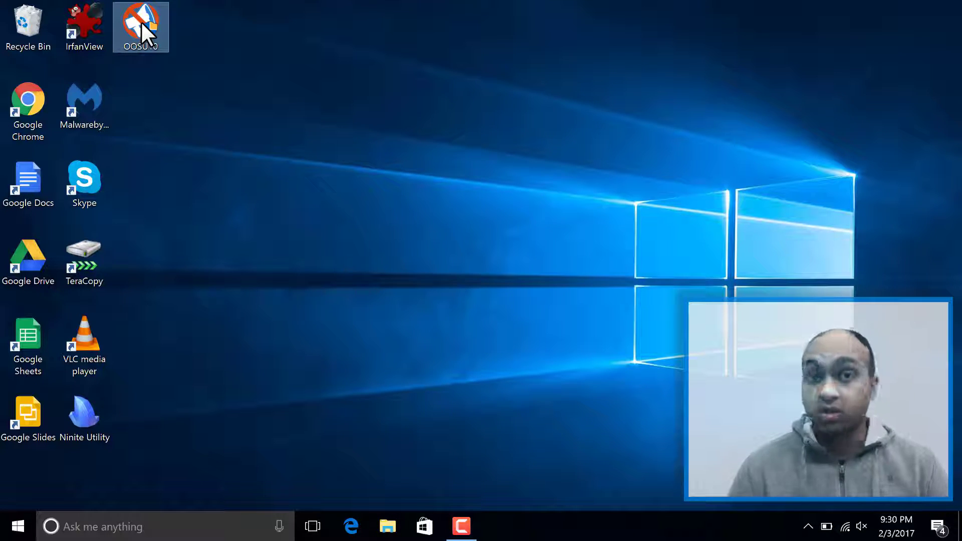
double_click(141, 24)
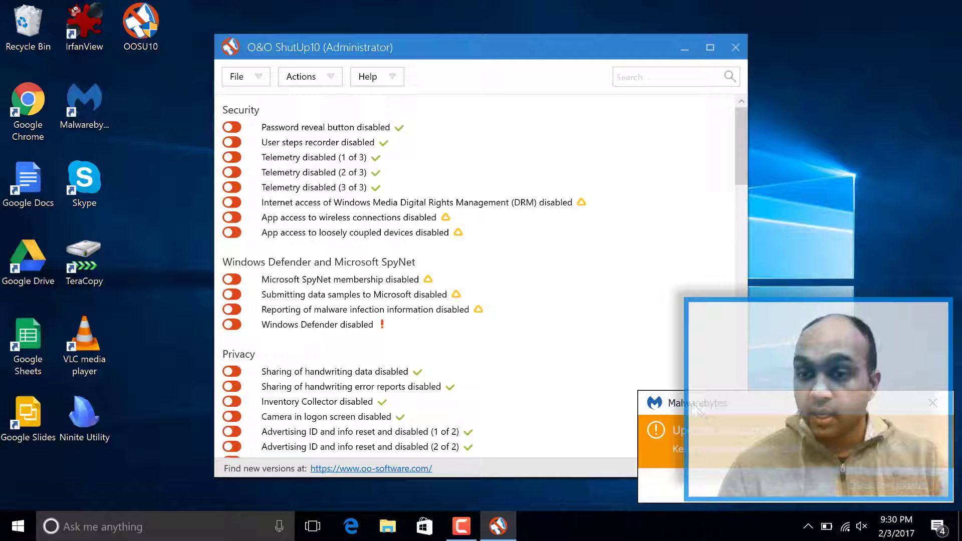
Dismiss the Malwarebytes notification and switch on 'Password reveal button disabled' under Security
click(933, 402)
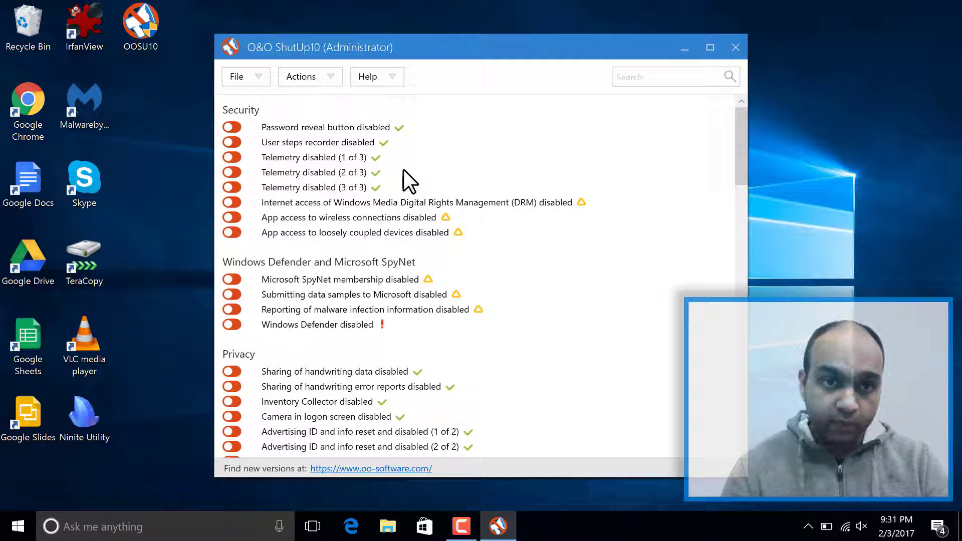
click(232, 127)
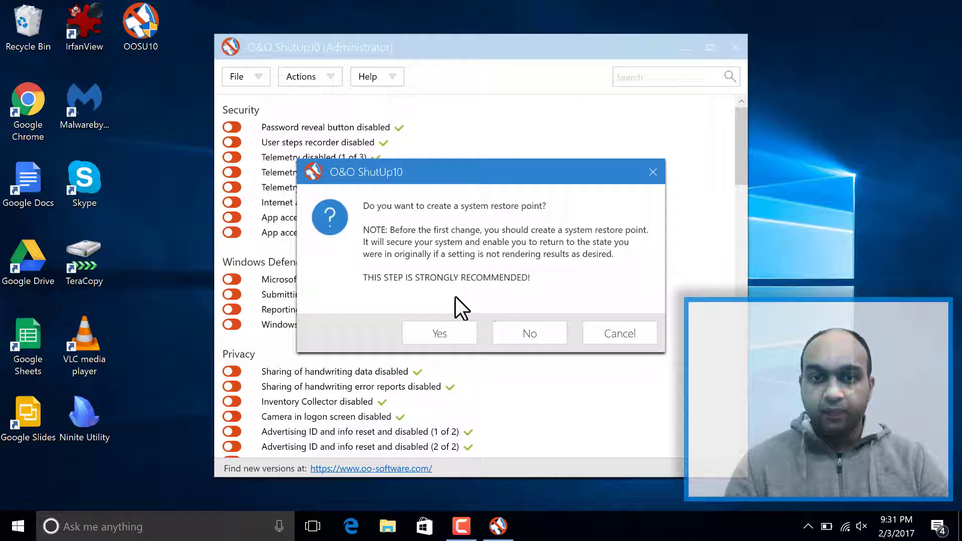
Create a system restore point to apply the setting, then review the remaining settings list
click(430, 331)
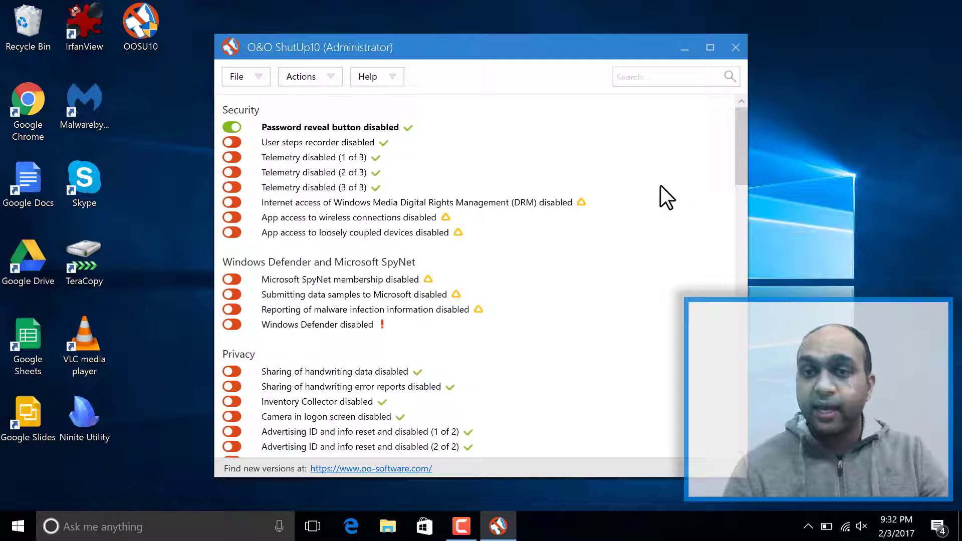
drag(739, 136, 749, 363)
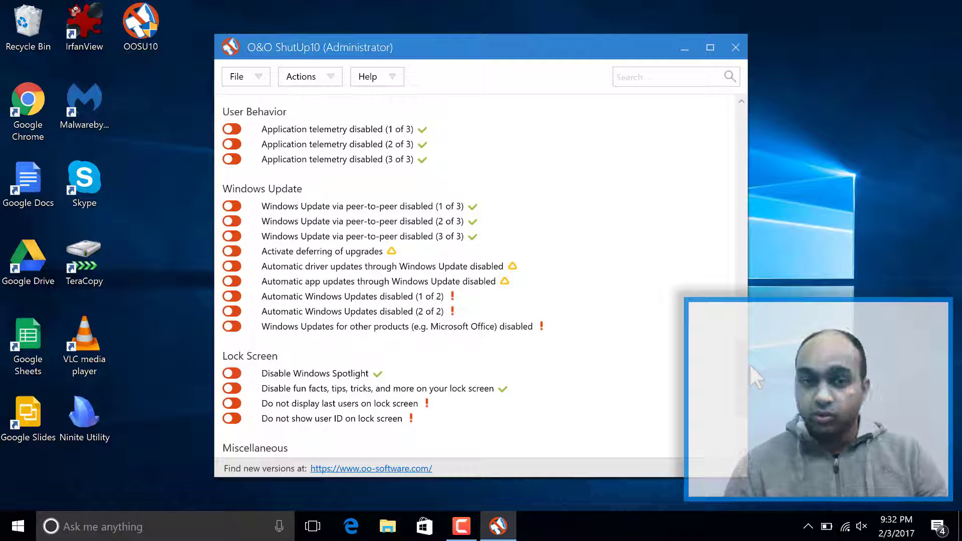
scroll(744, 403, down, 3)
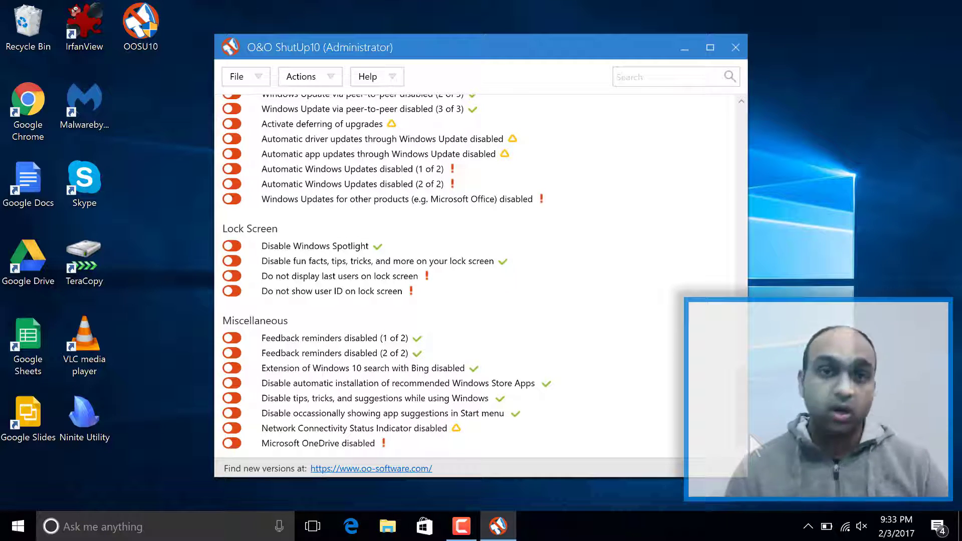
Close O&O ShutUp10, confirming the exit prompts
click(735, 47)
click(527, 320)
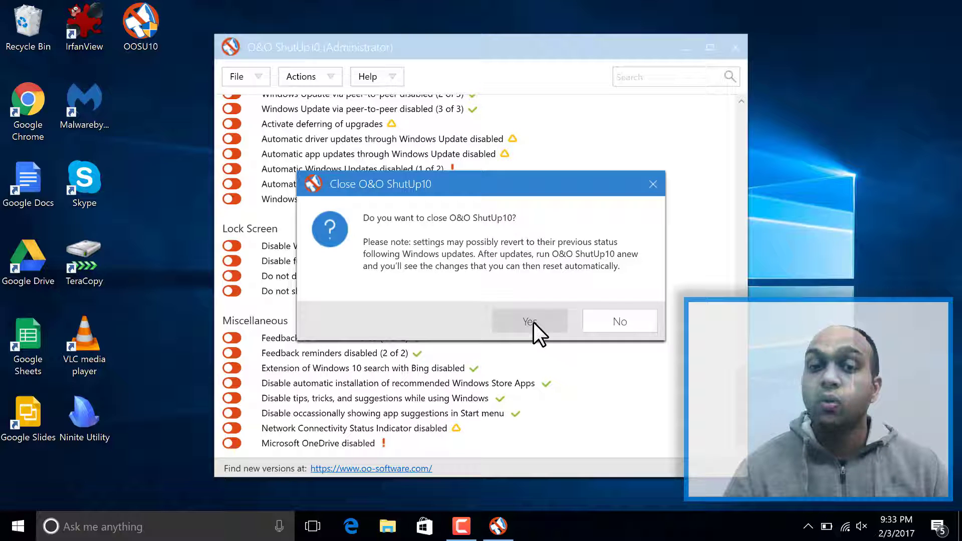
click(533, 322)
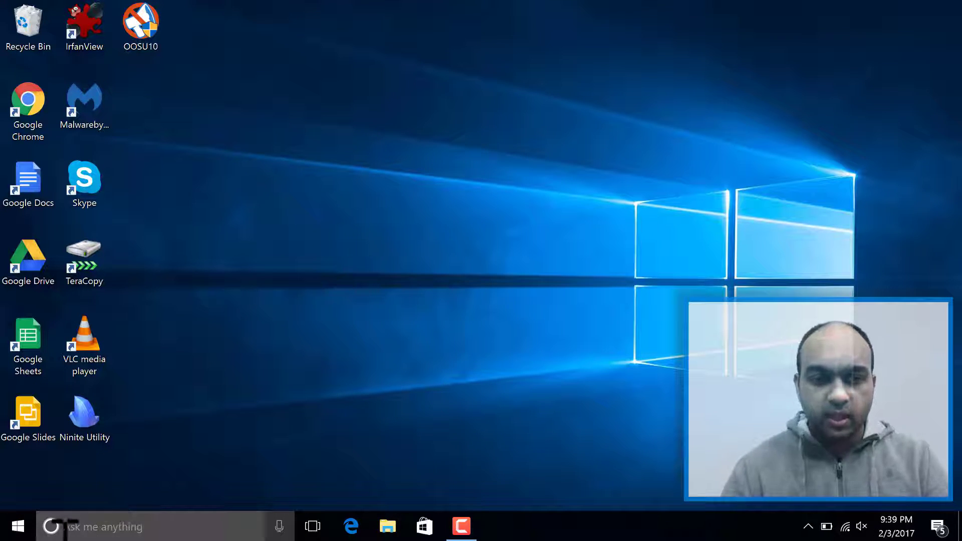
Show the classic Start menu with its Programs list expanded, then dismiss it
click(13, 536)
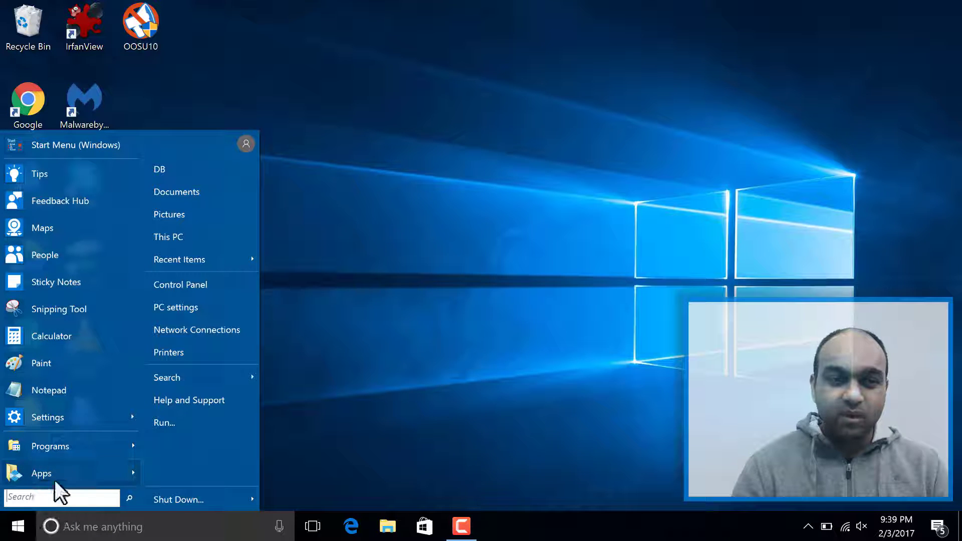
mouse_move(65, 441)
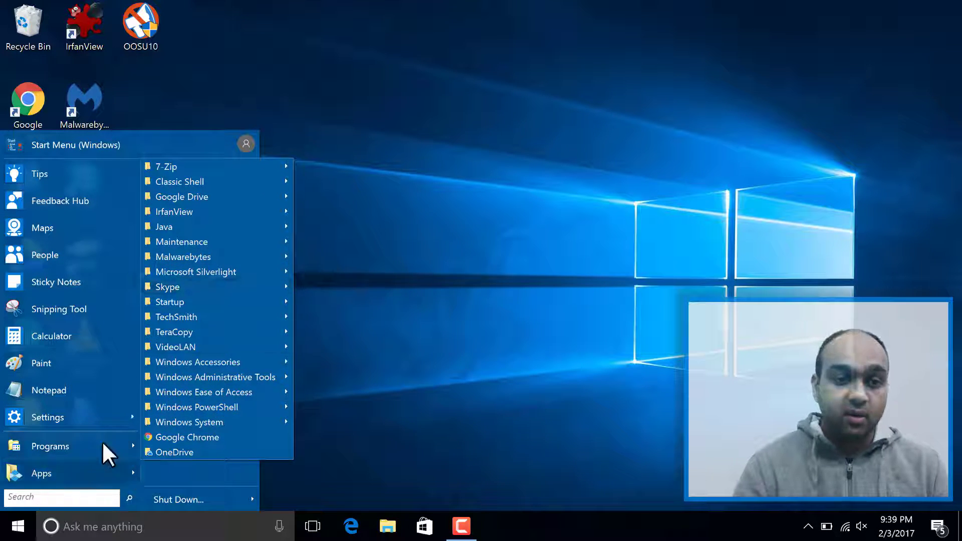
click(414, 307)
Compare with the standard Windows 10 Start menu, then return to the classic Start menu
click(3, 535)
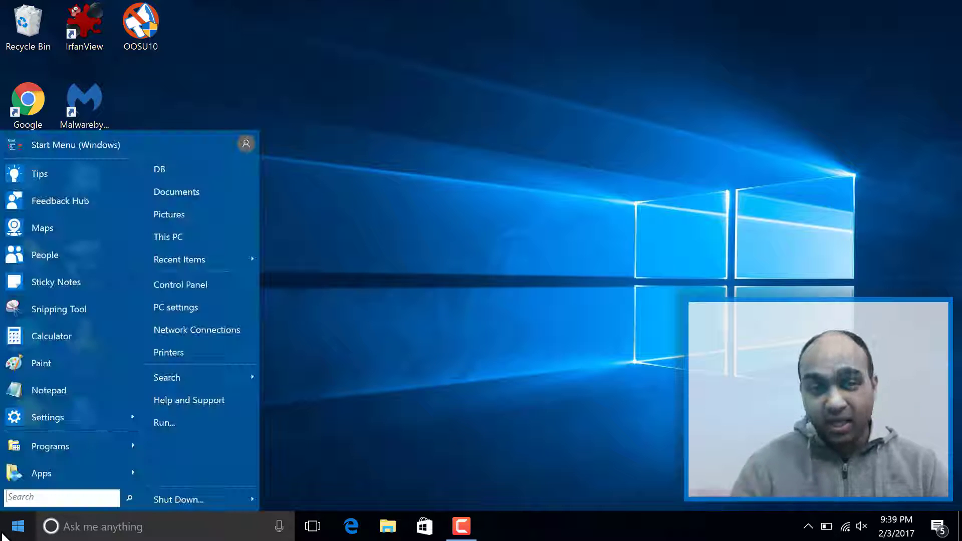
click(3, 535)
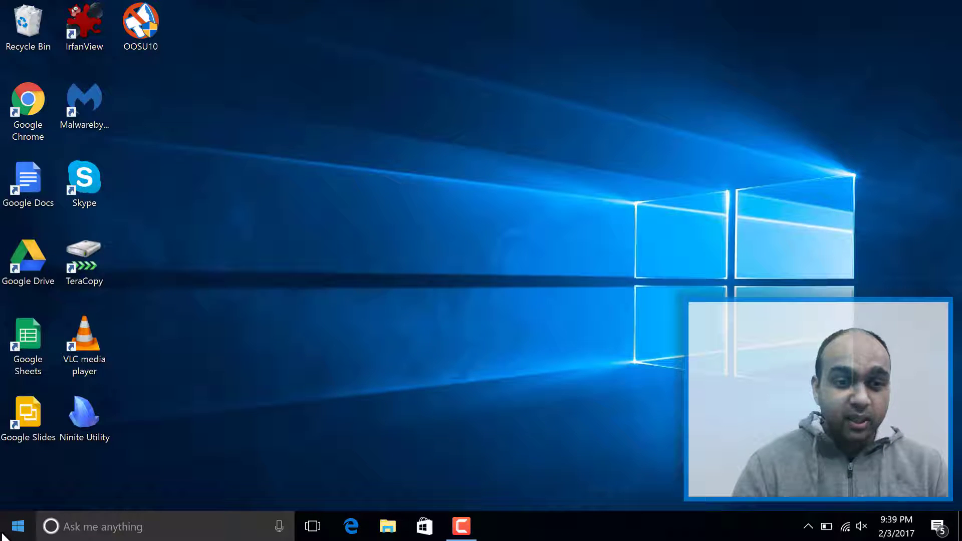
click(3, 535)
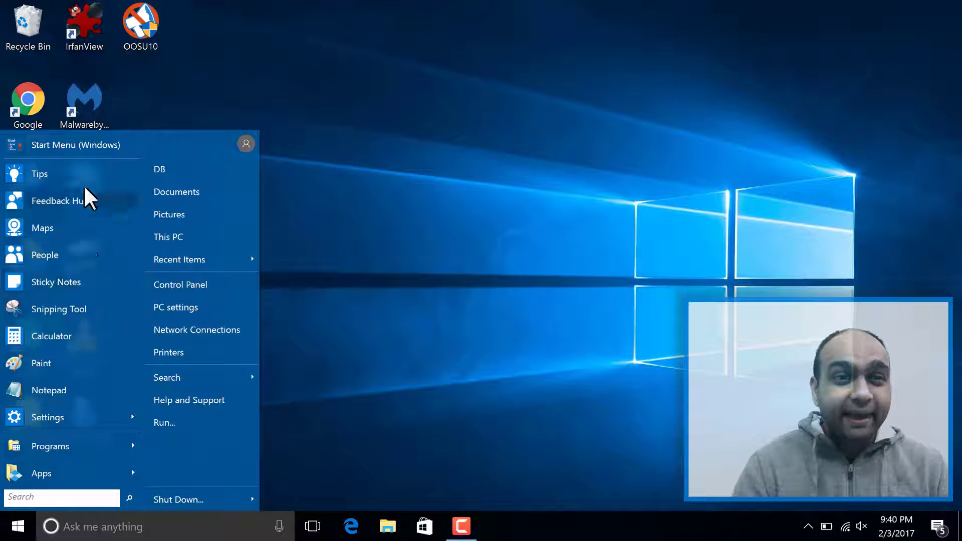
click(71, 148)
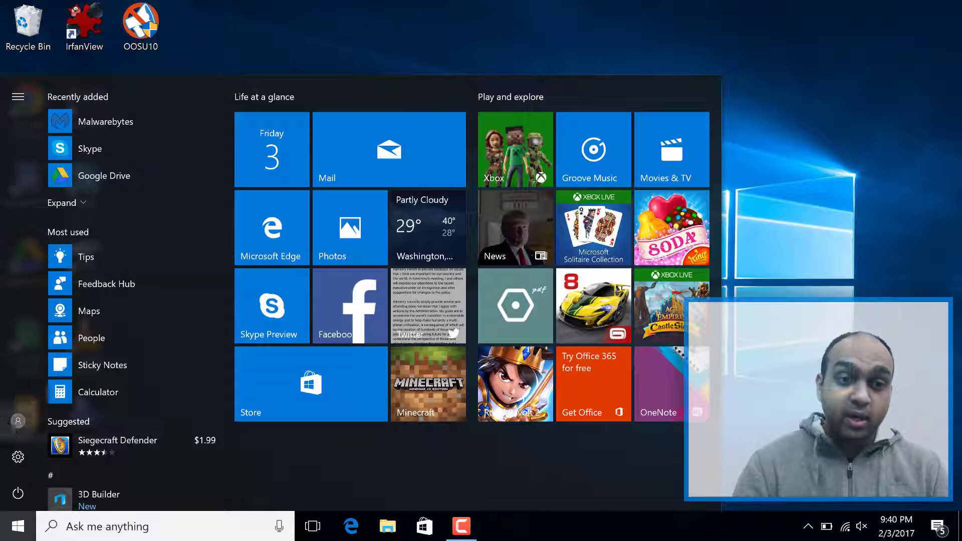
click(11, 521)
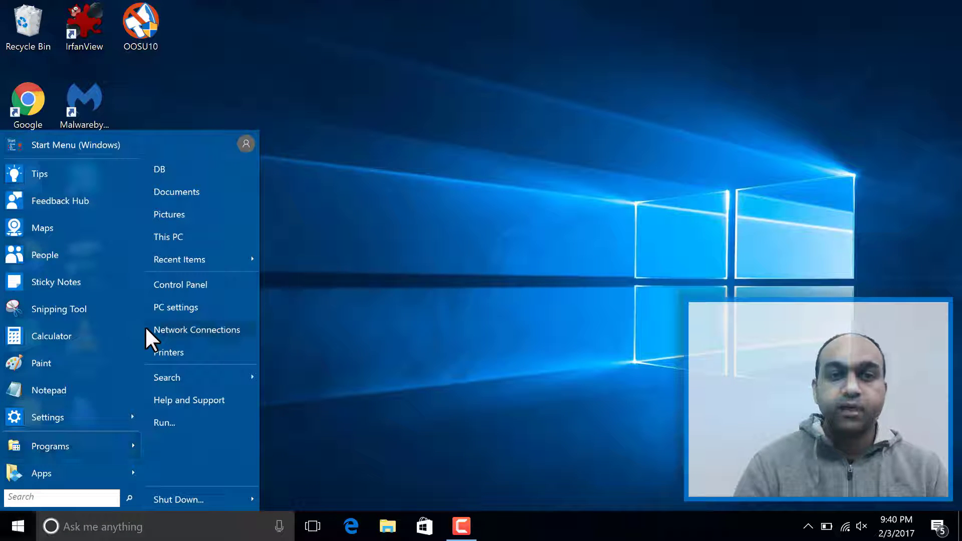